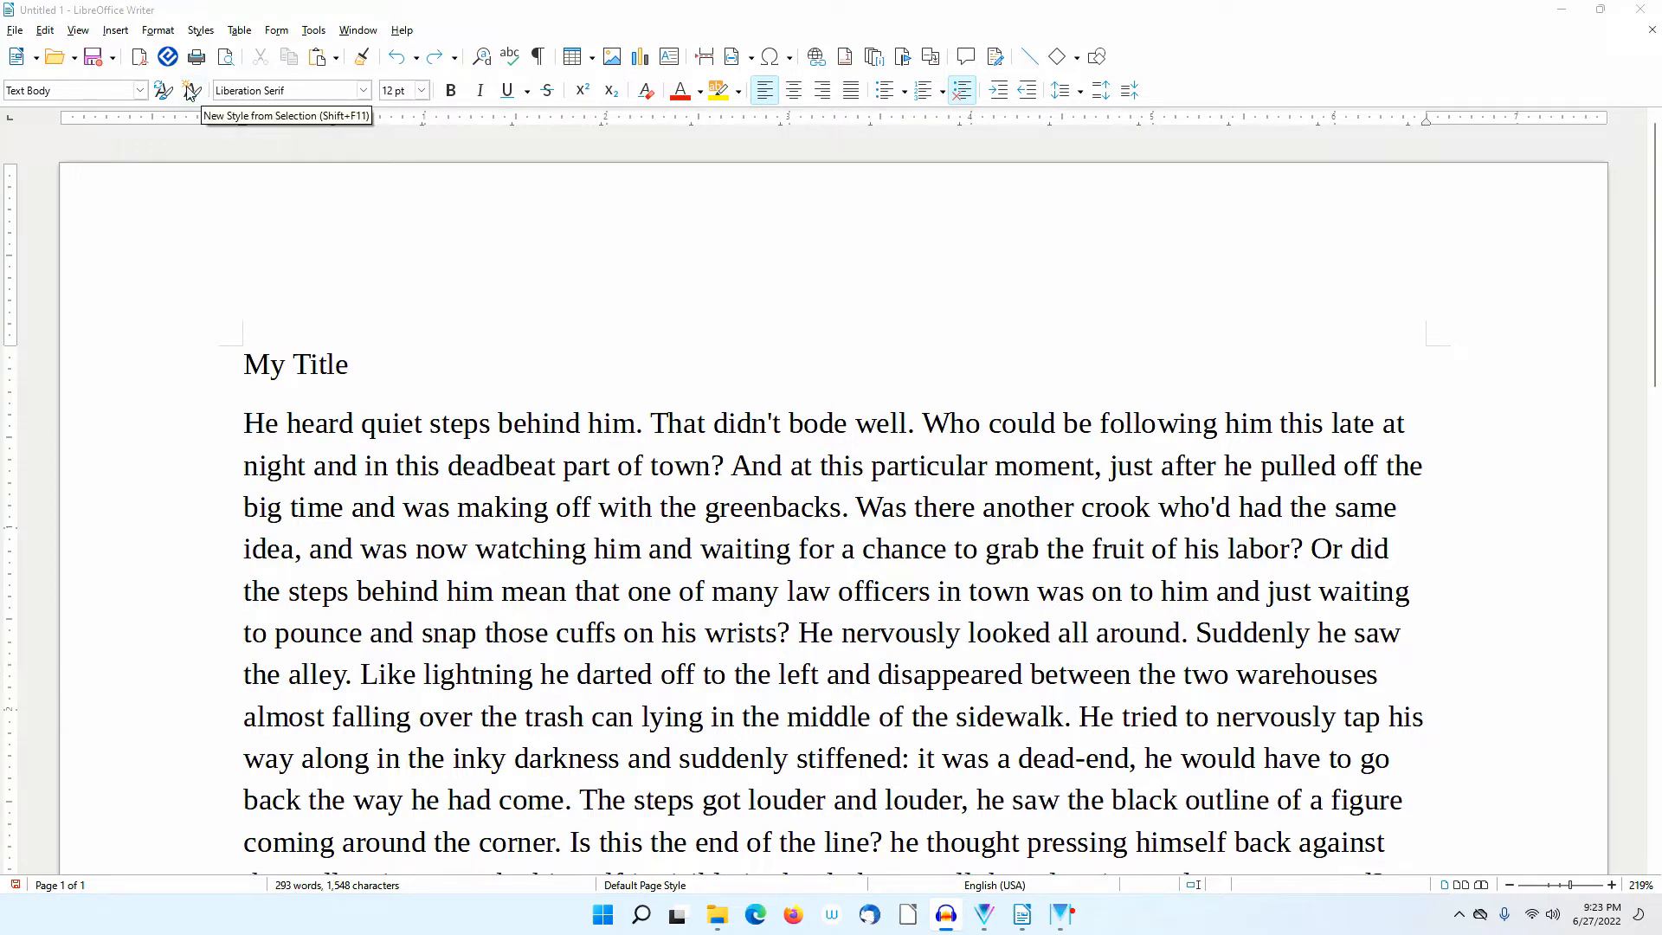
{"action": "left_click", "coordinate": [76, 31]}
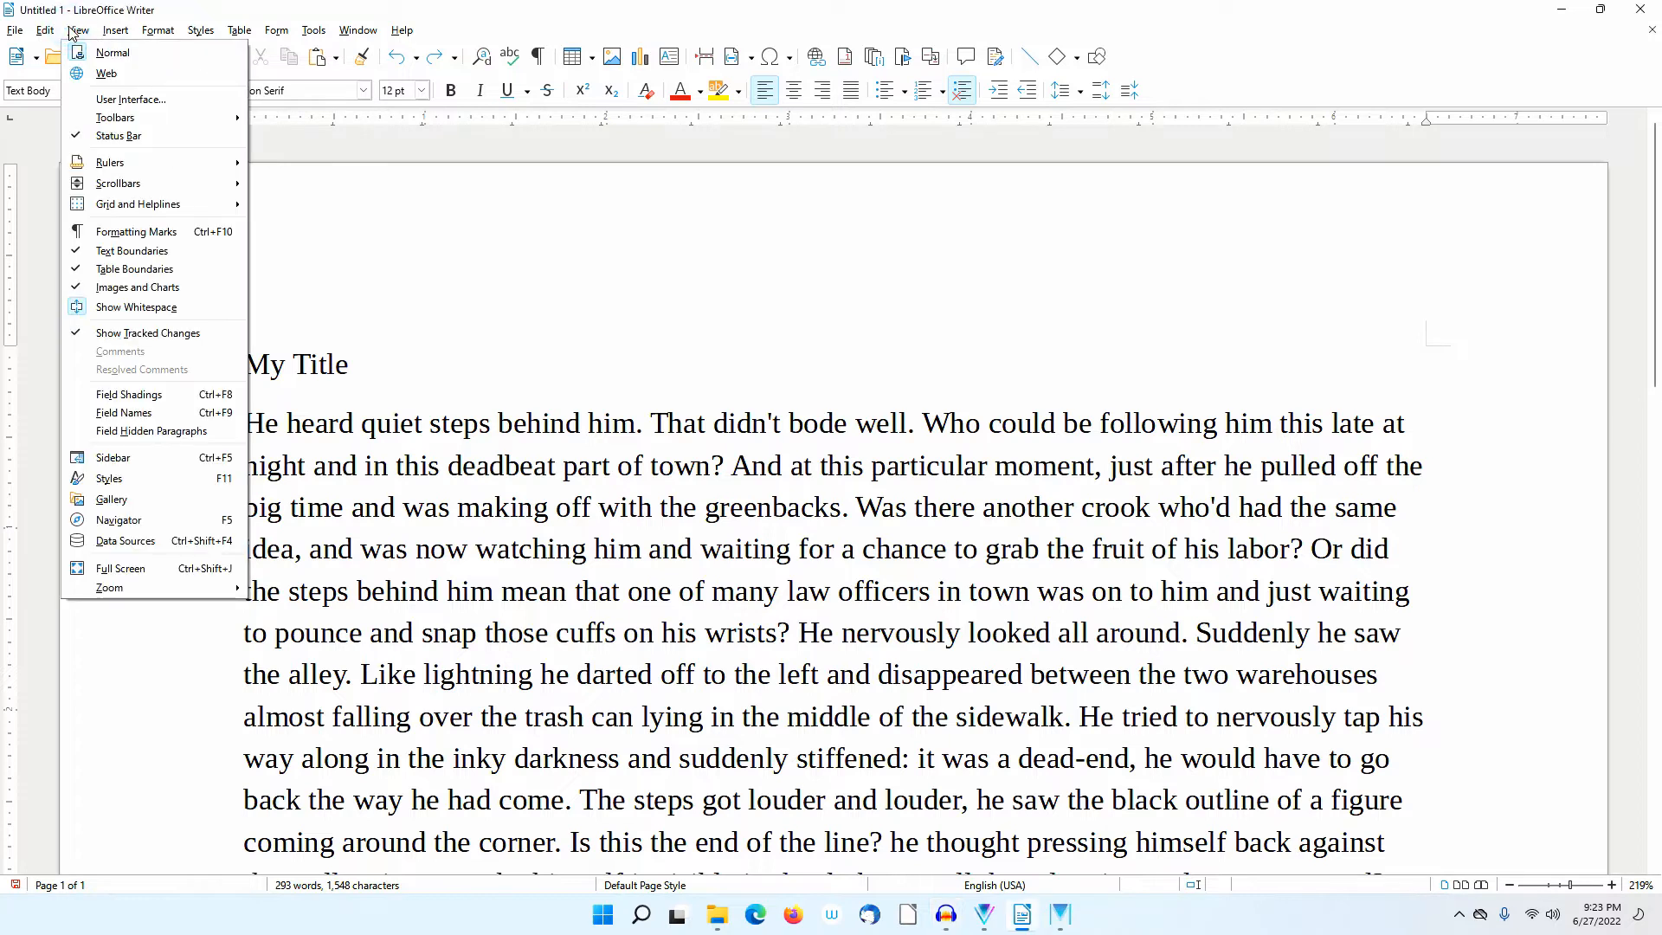
{"action": "mouse_move", "coordinate": [95, 117]}
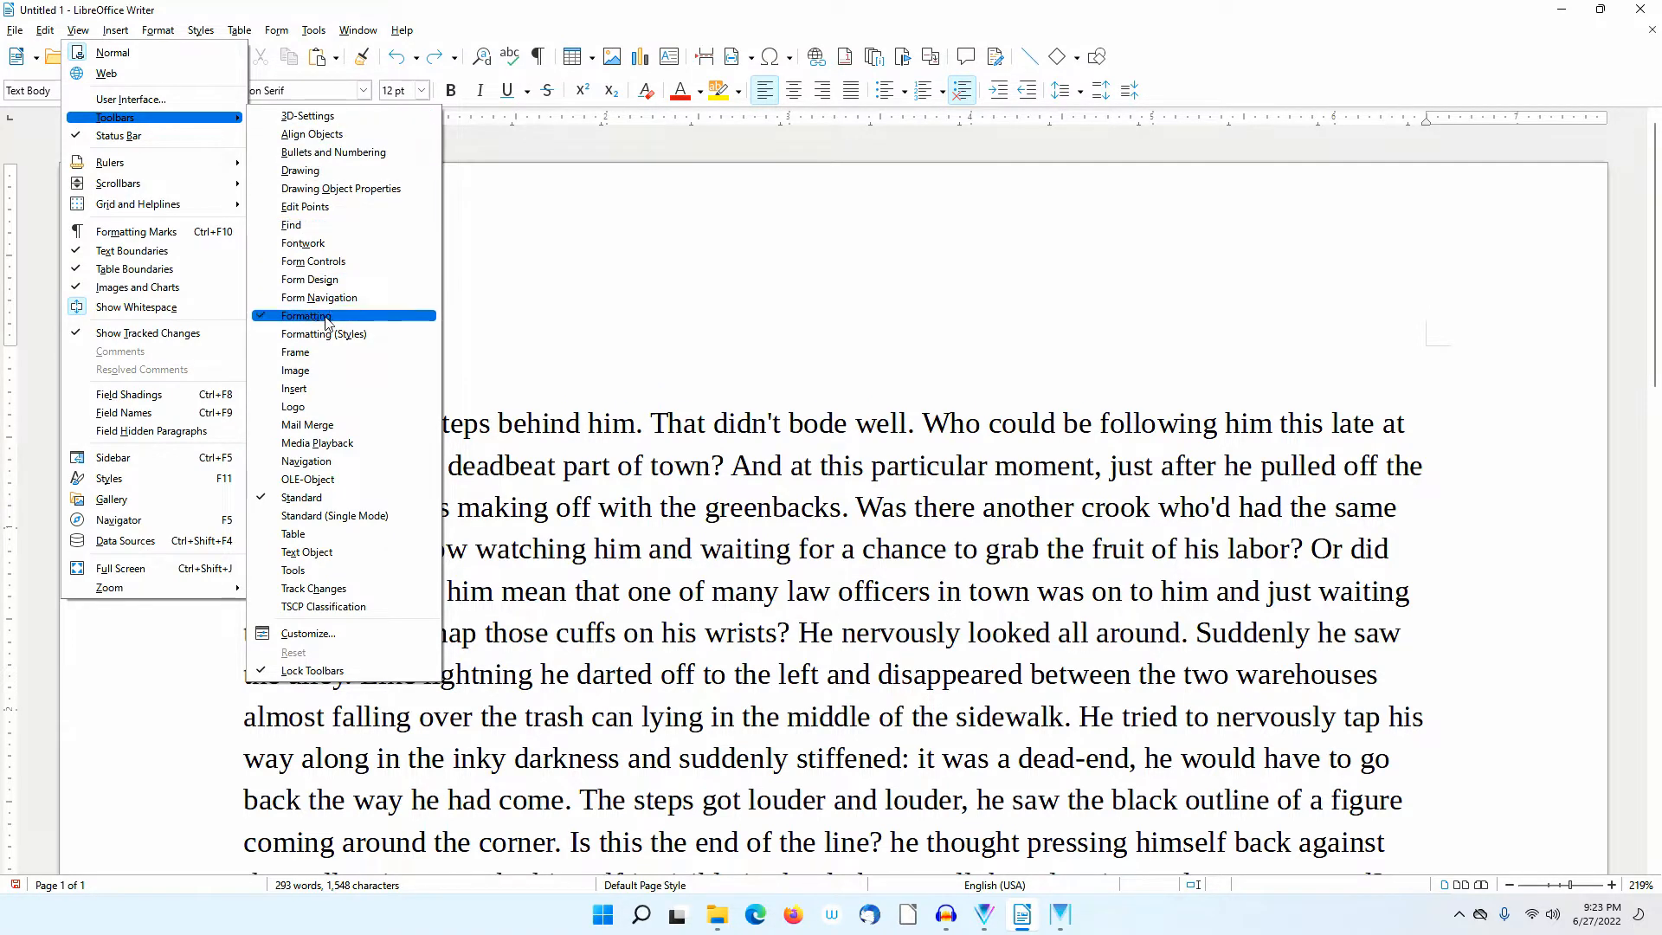
{"action": "left_click", "coordinate": [606, 295]}
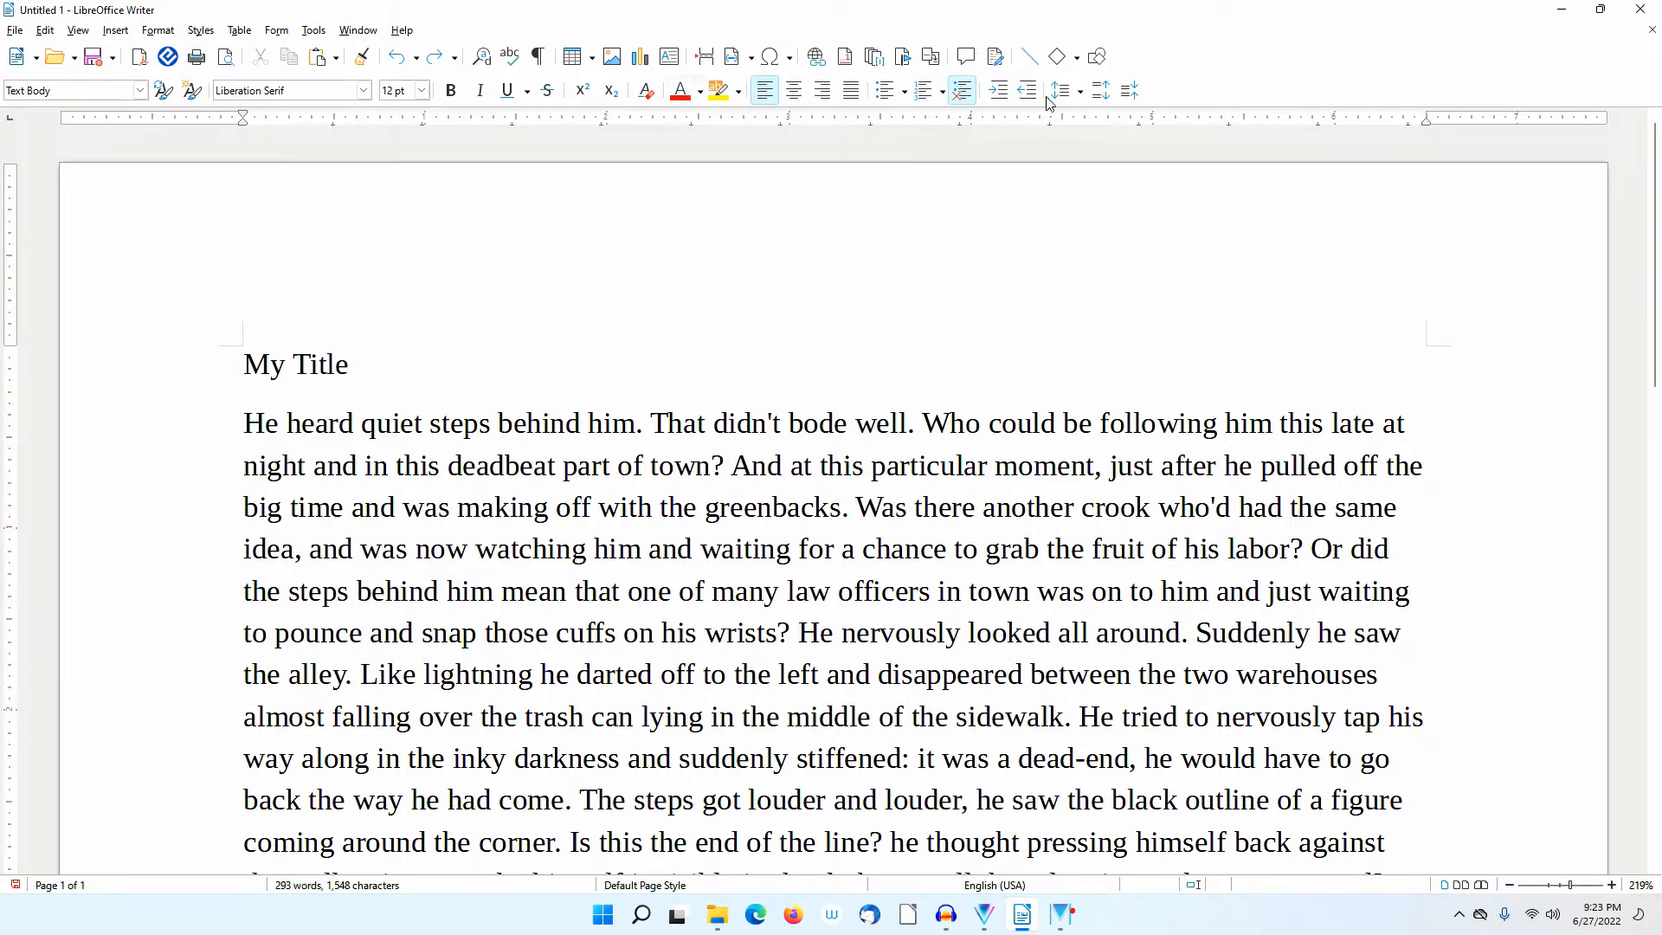
{"action": "left_click", "coordinate": [140, 91]}
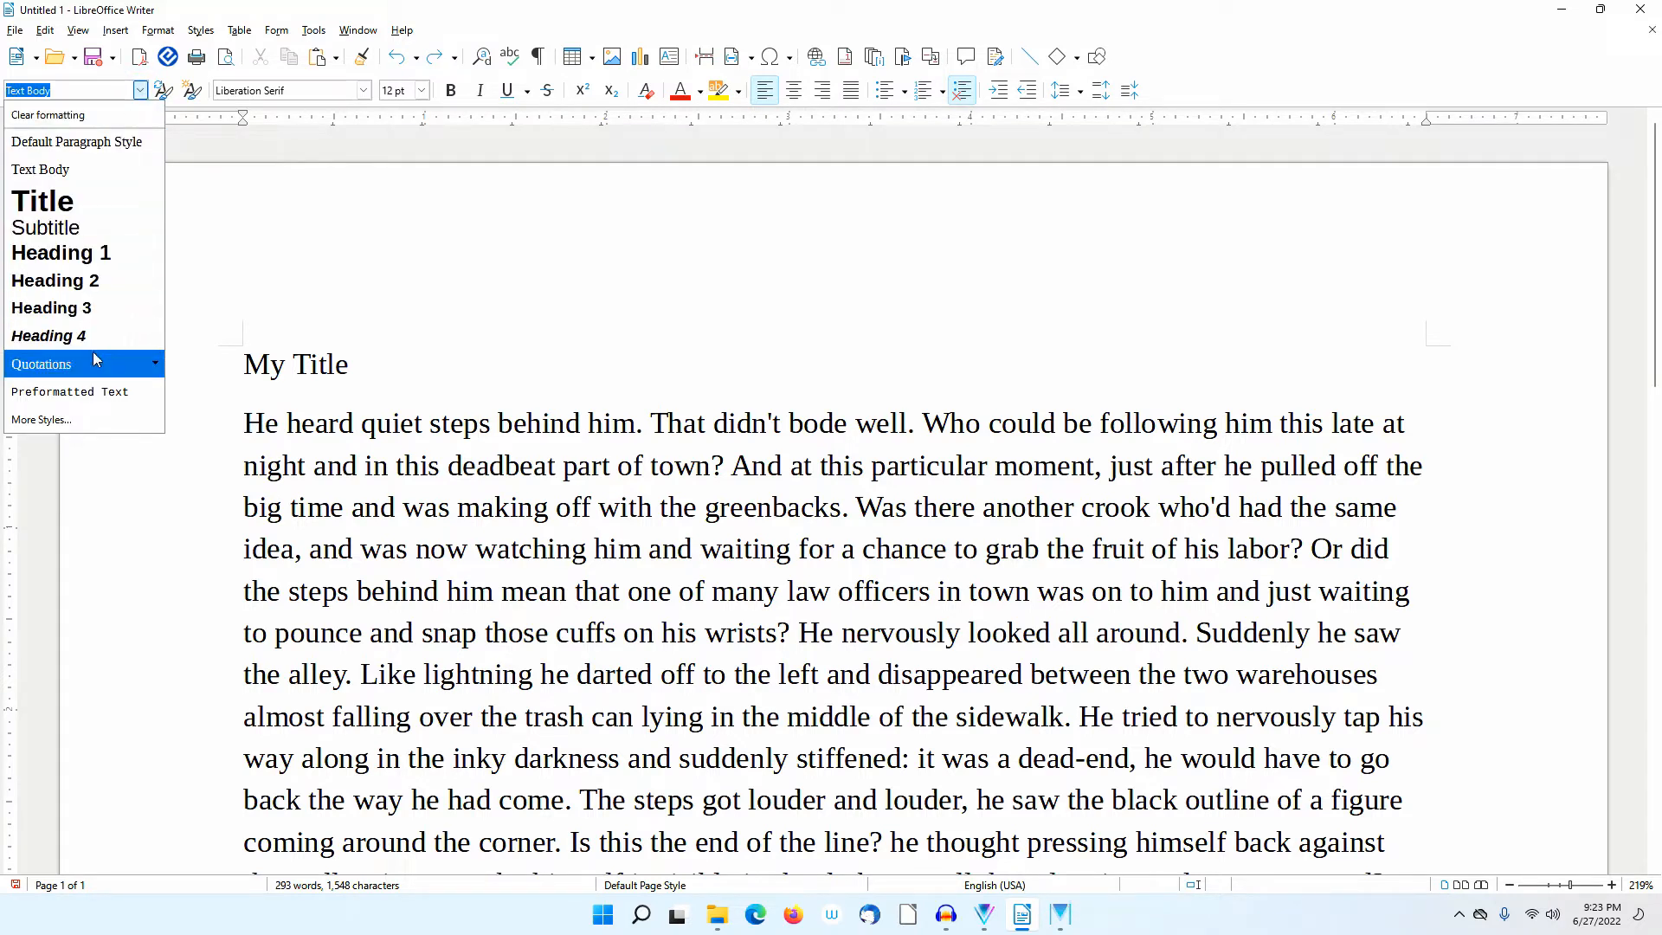
{"action": "left_click", "coordinate": [259, 264]}
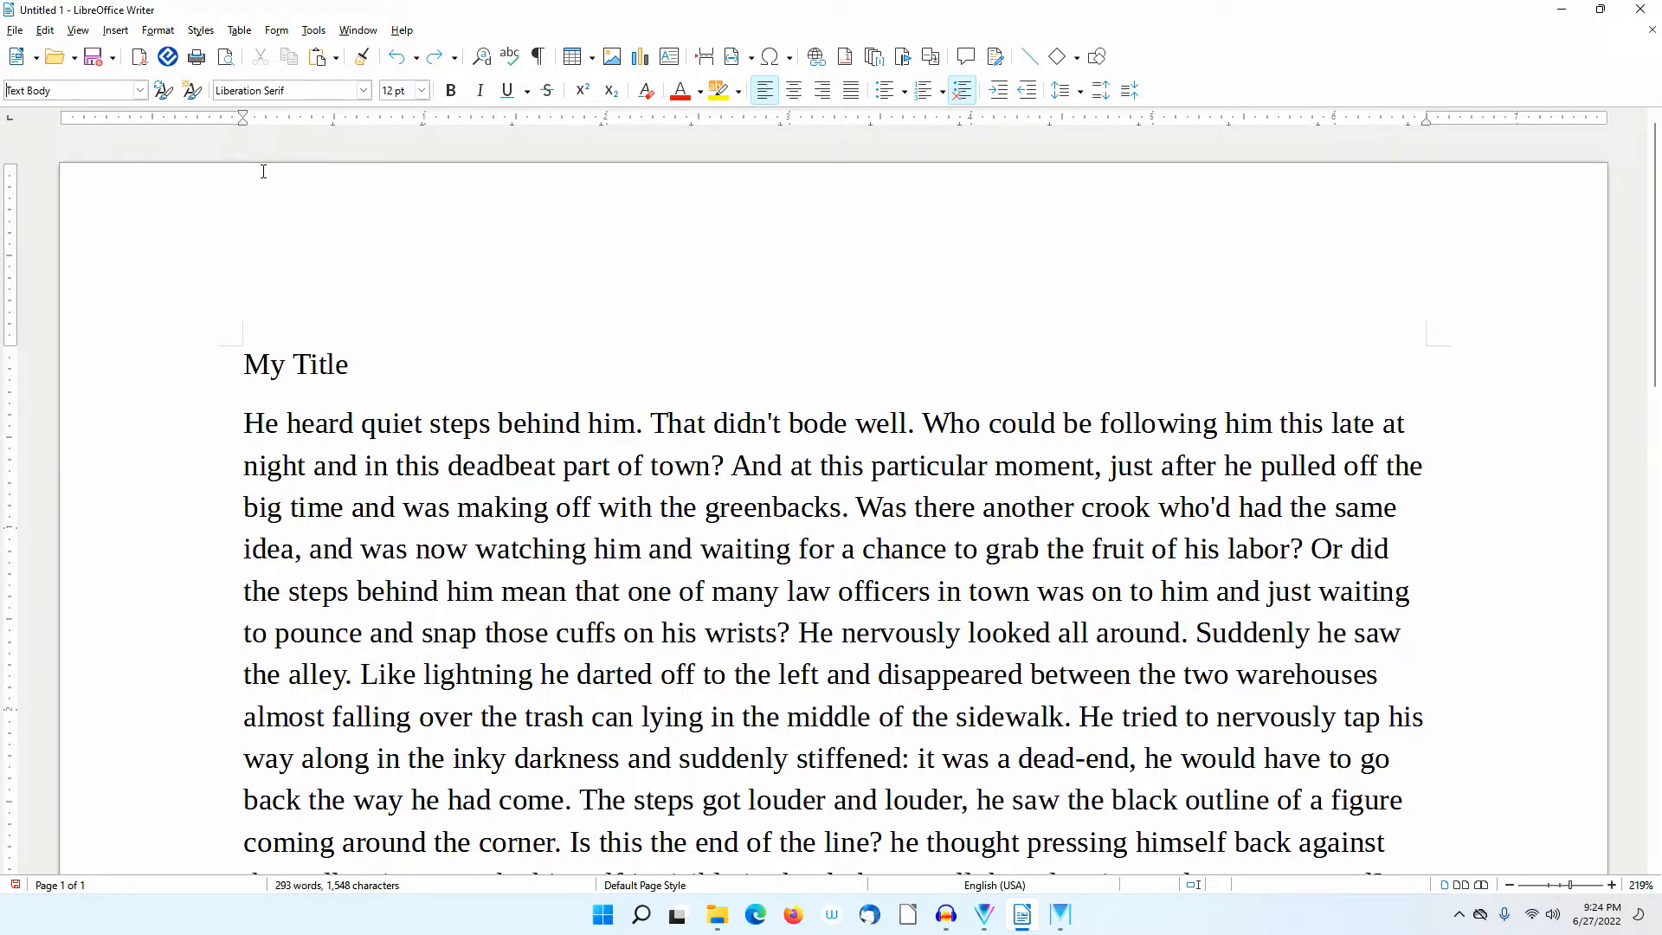
Step: Show the Formatting (Styles) toolbar and open the Styles sidebar
{"action": "left_click", "coordinate": [80, 30]}
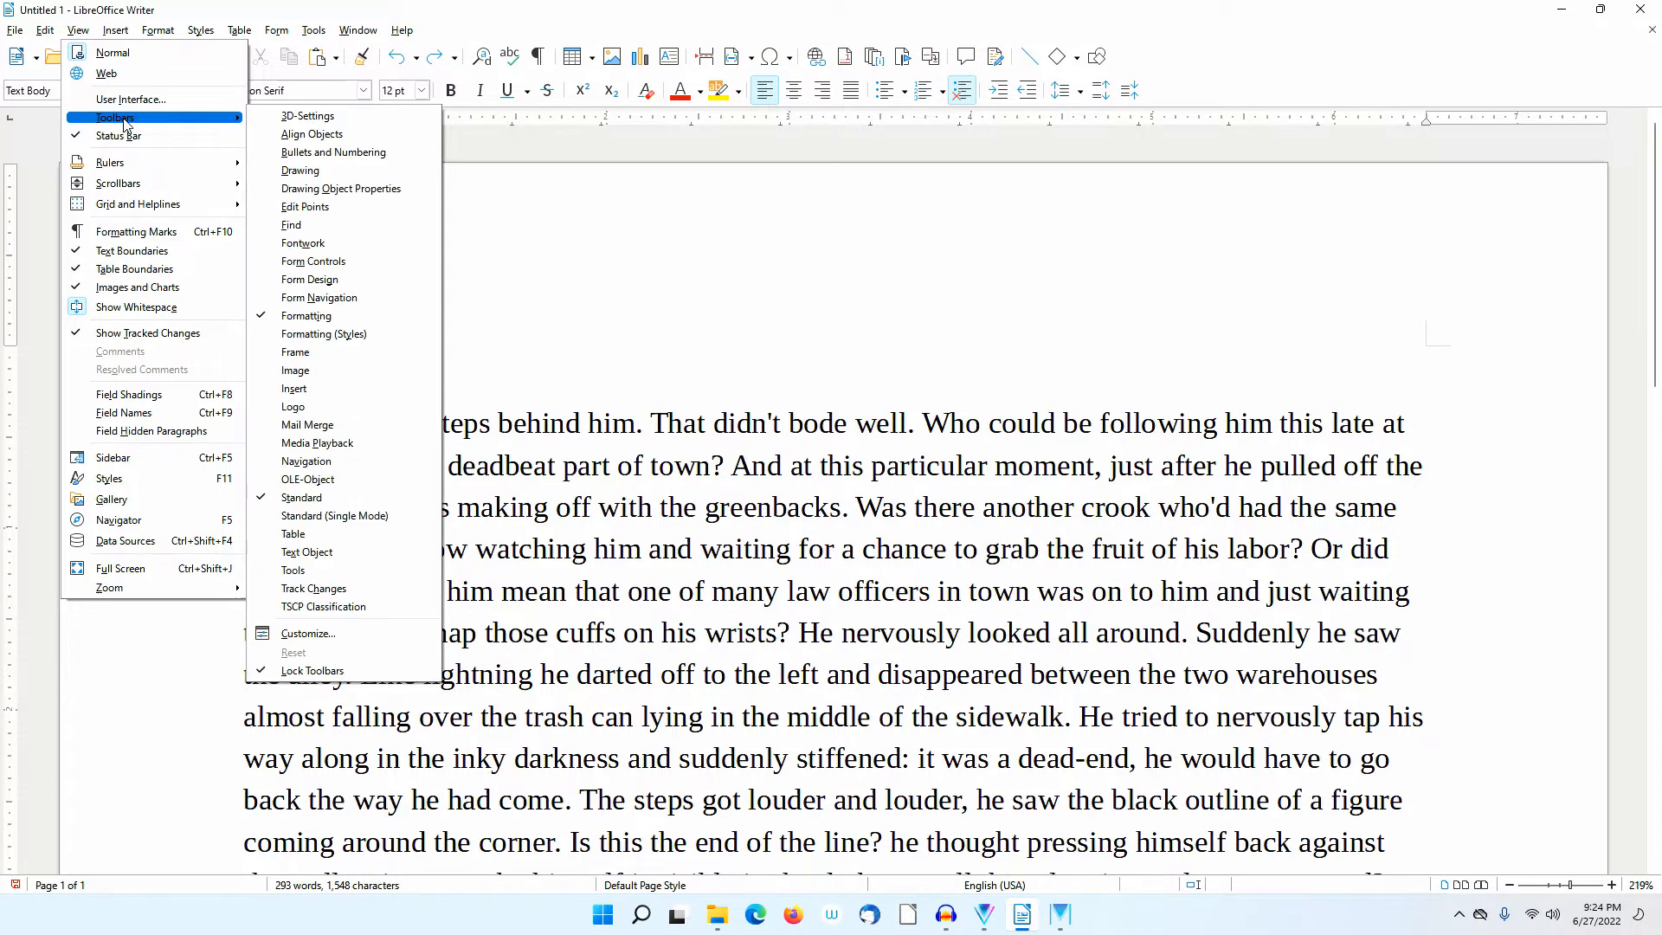
{"action": "left_click", "coordinate": [371, 334]}
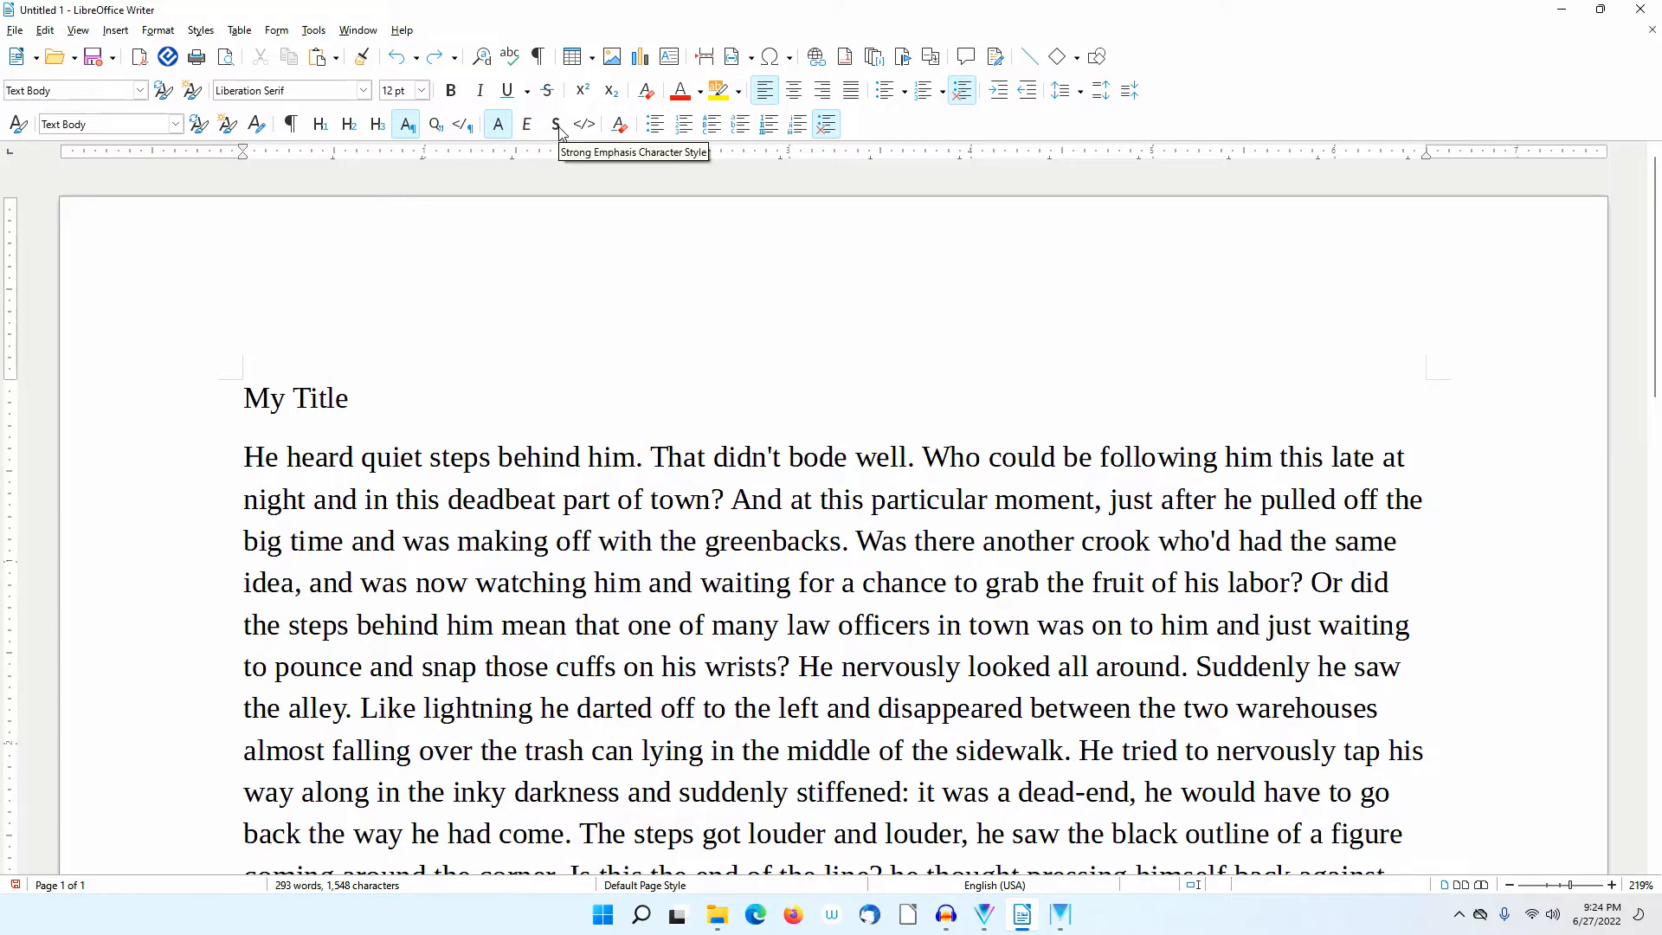
{"action": "left_click", "coordinate": [15, 126]}
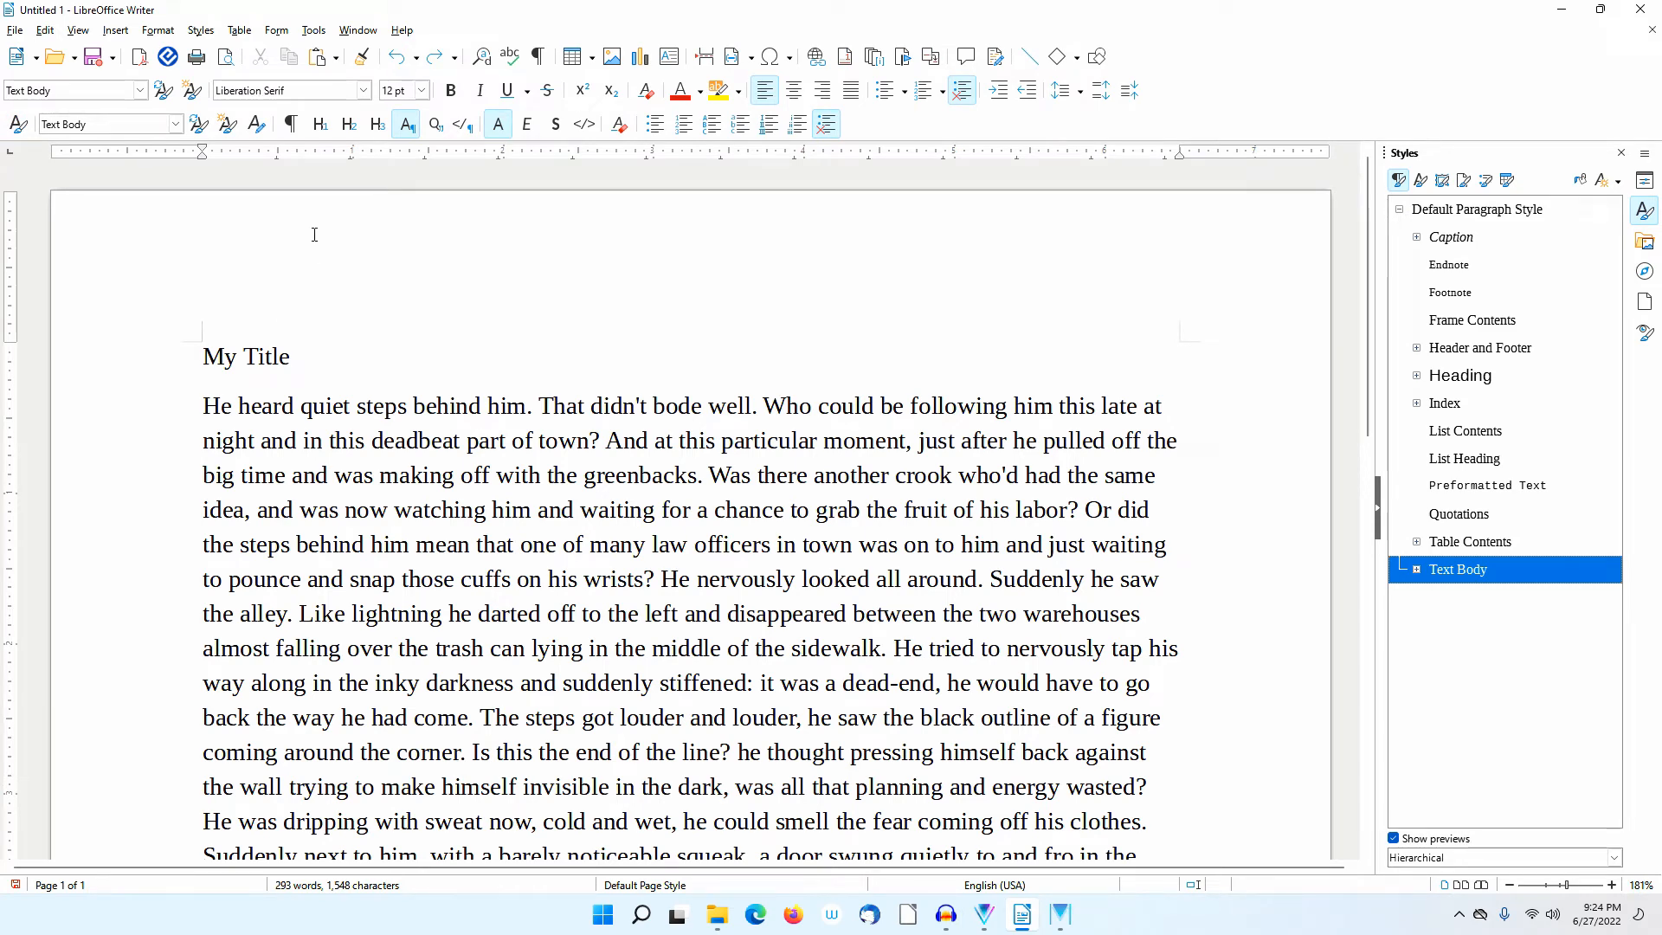
Step: Try adding the Accept command to the Formatting (Styles) toolbar, remove it again and cancel the customization
{"action": "right_click", "coordinate": [516, 123]}
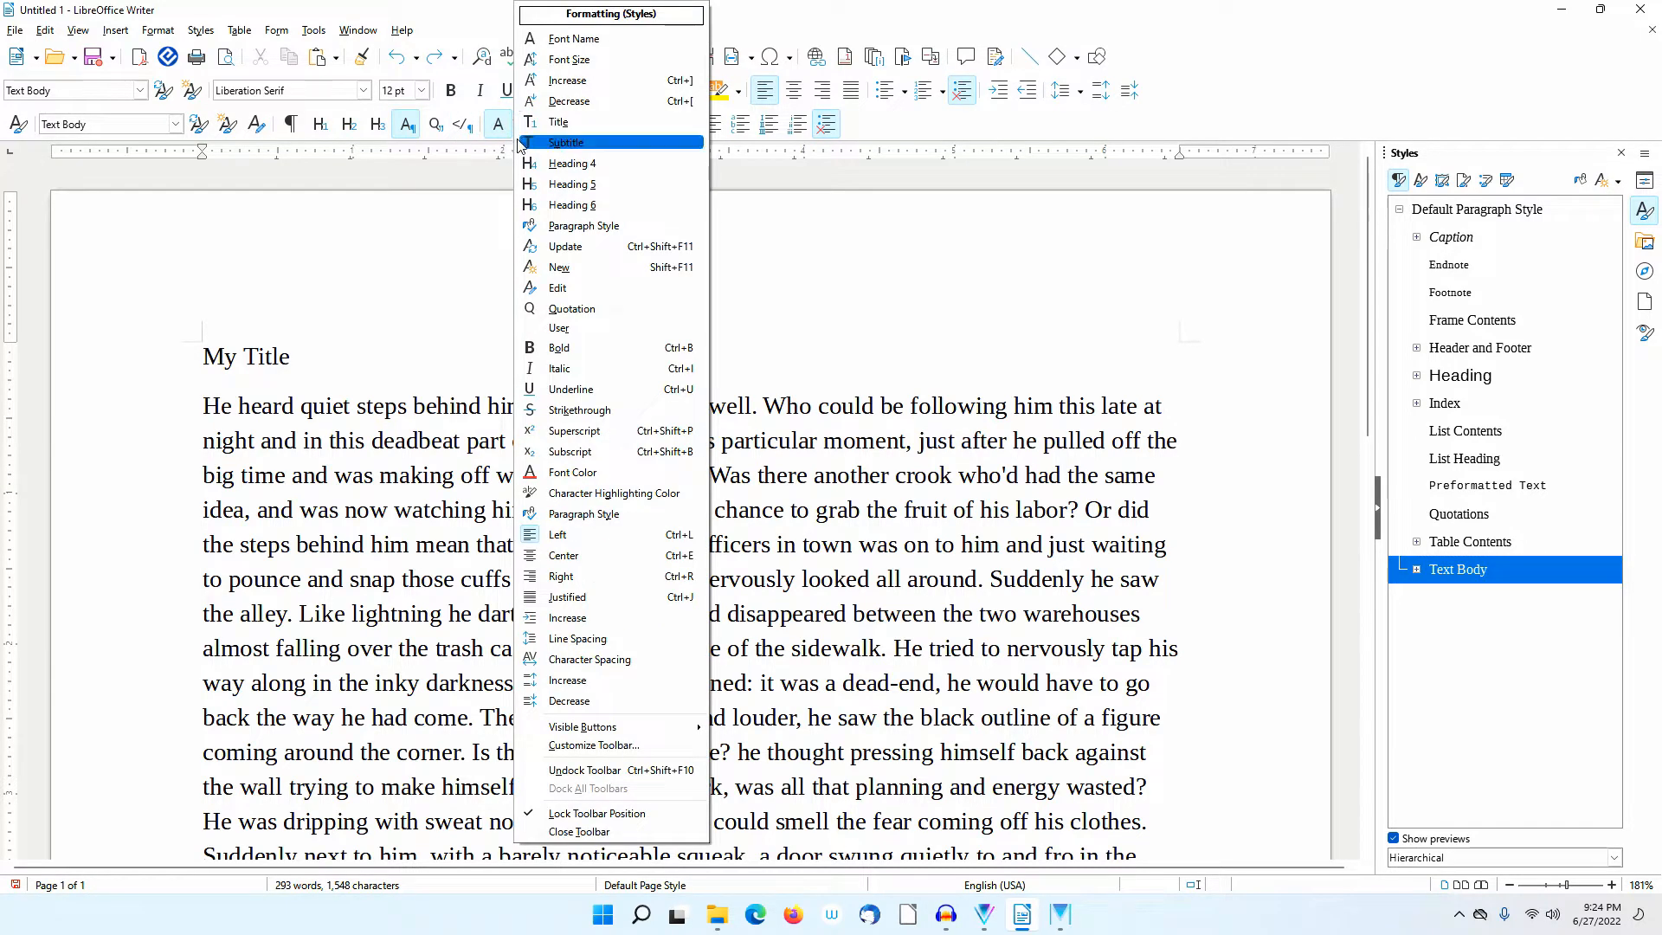
{"action": "left_click", "coordinate": [635, 749]}
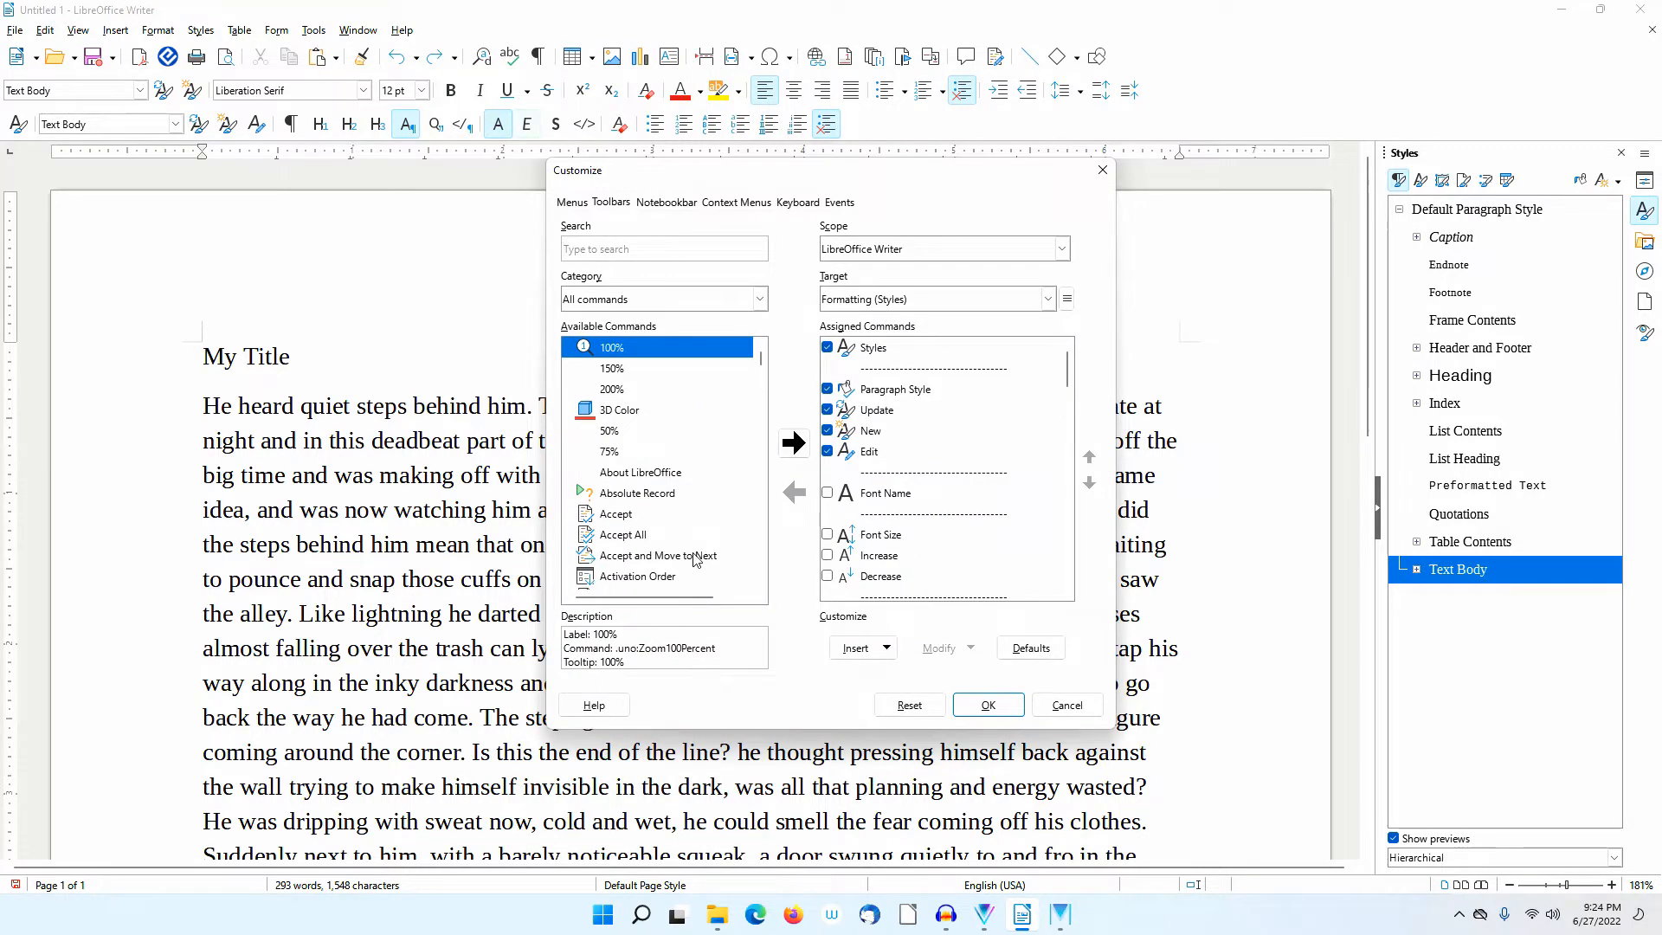
{"action": "left_click", "coordinate": [617, 518]}
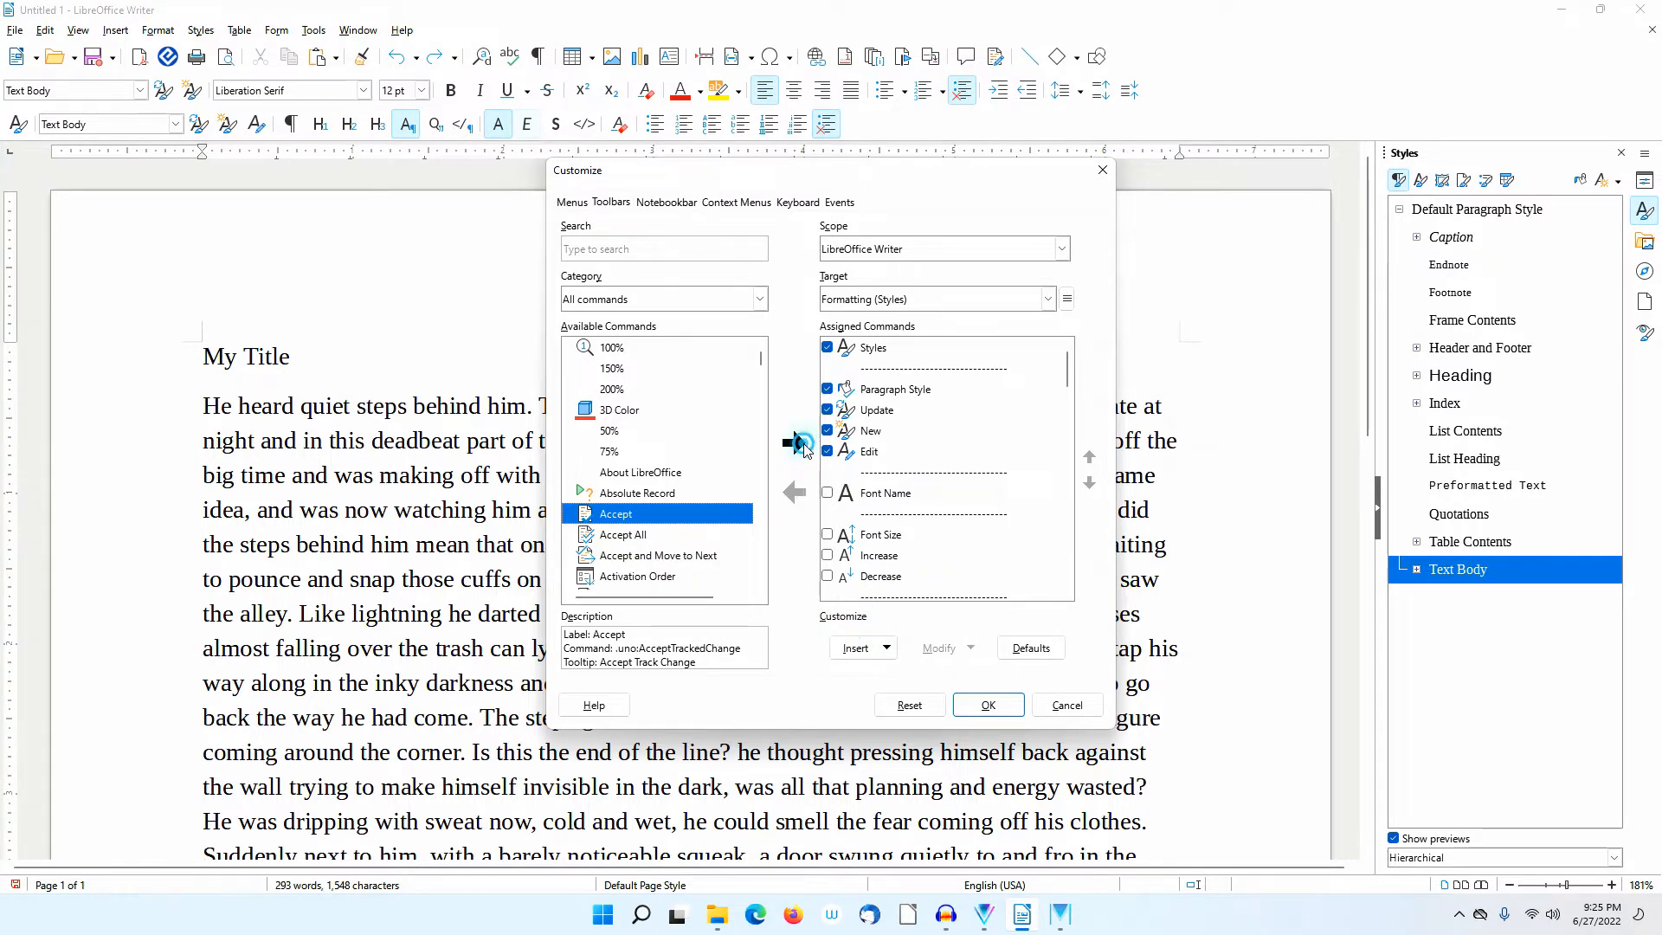
{"action": "left_click", "coordinate": [794, 443]}
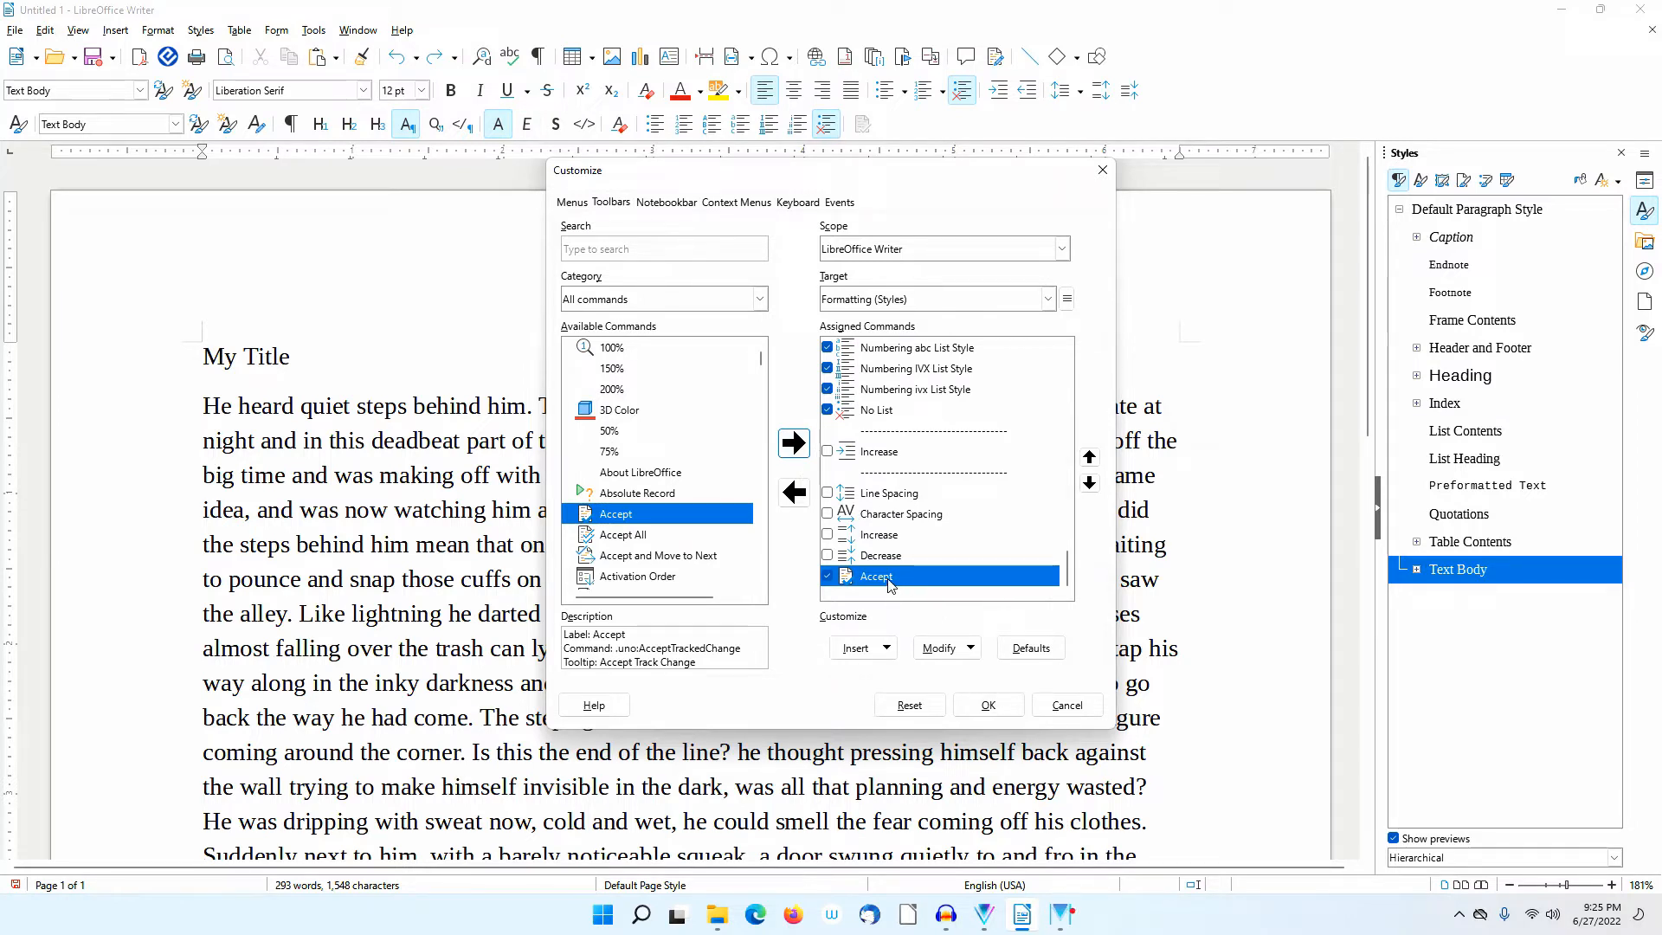
{"action": "left_click", "coordinate": [794, 494]}
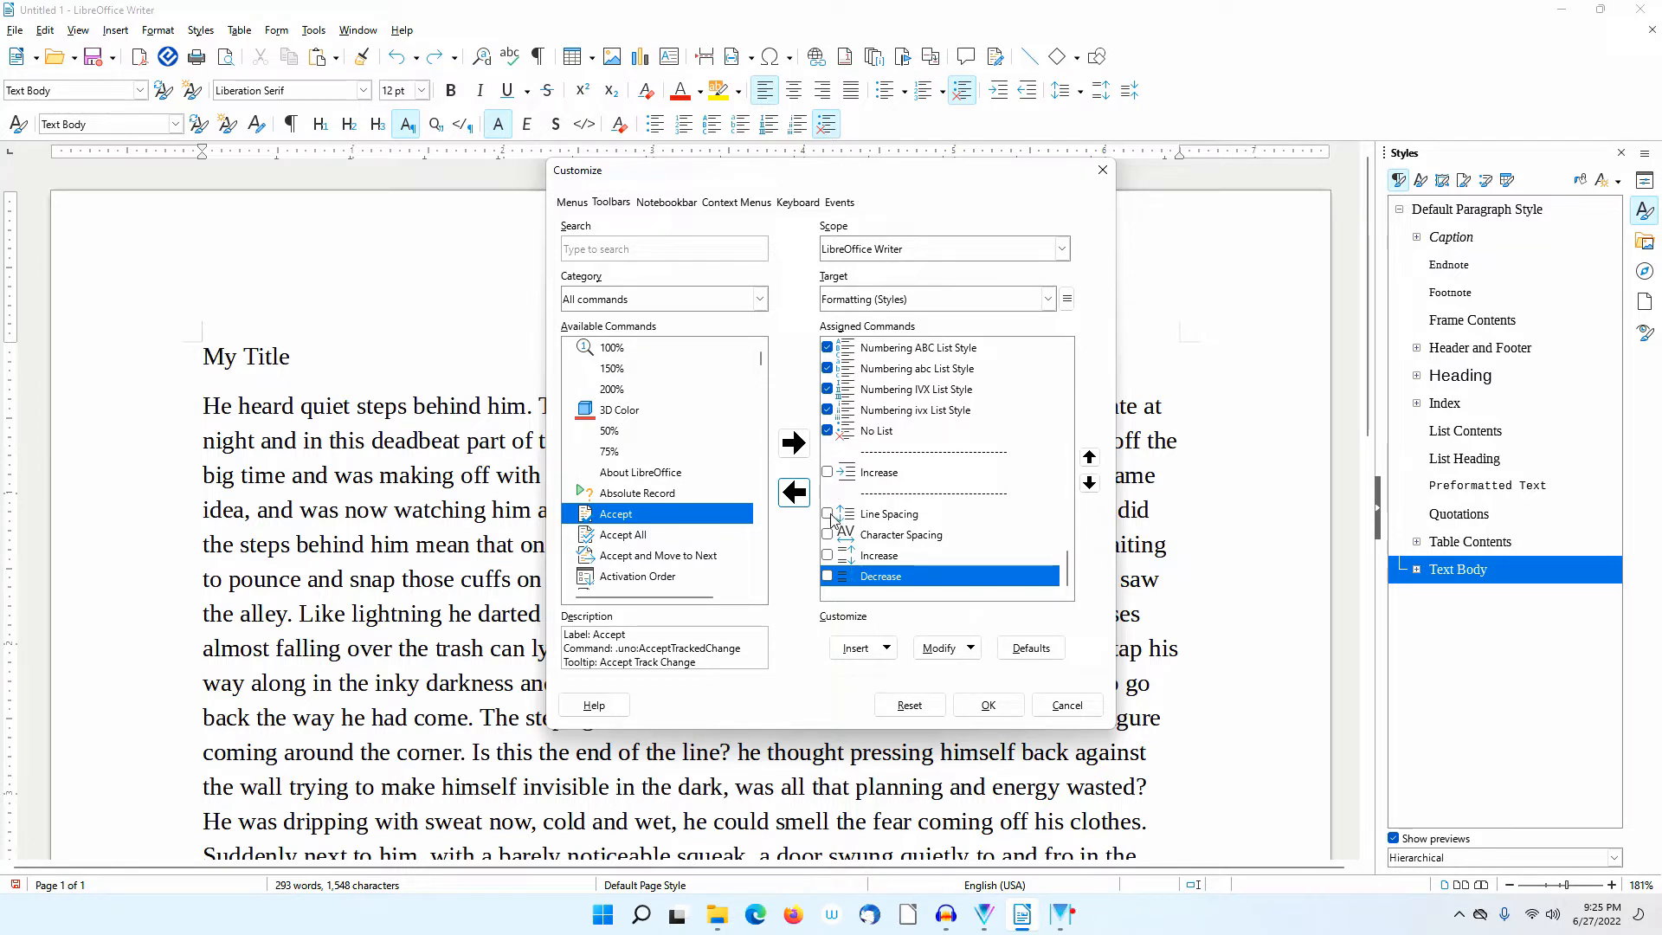
{"action": "left_click", "coordinate": [1062, 706]}
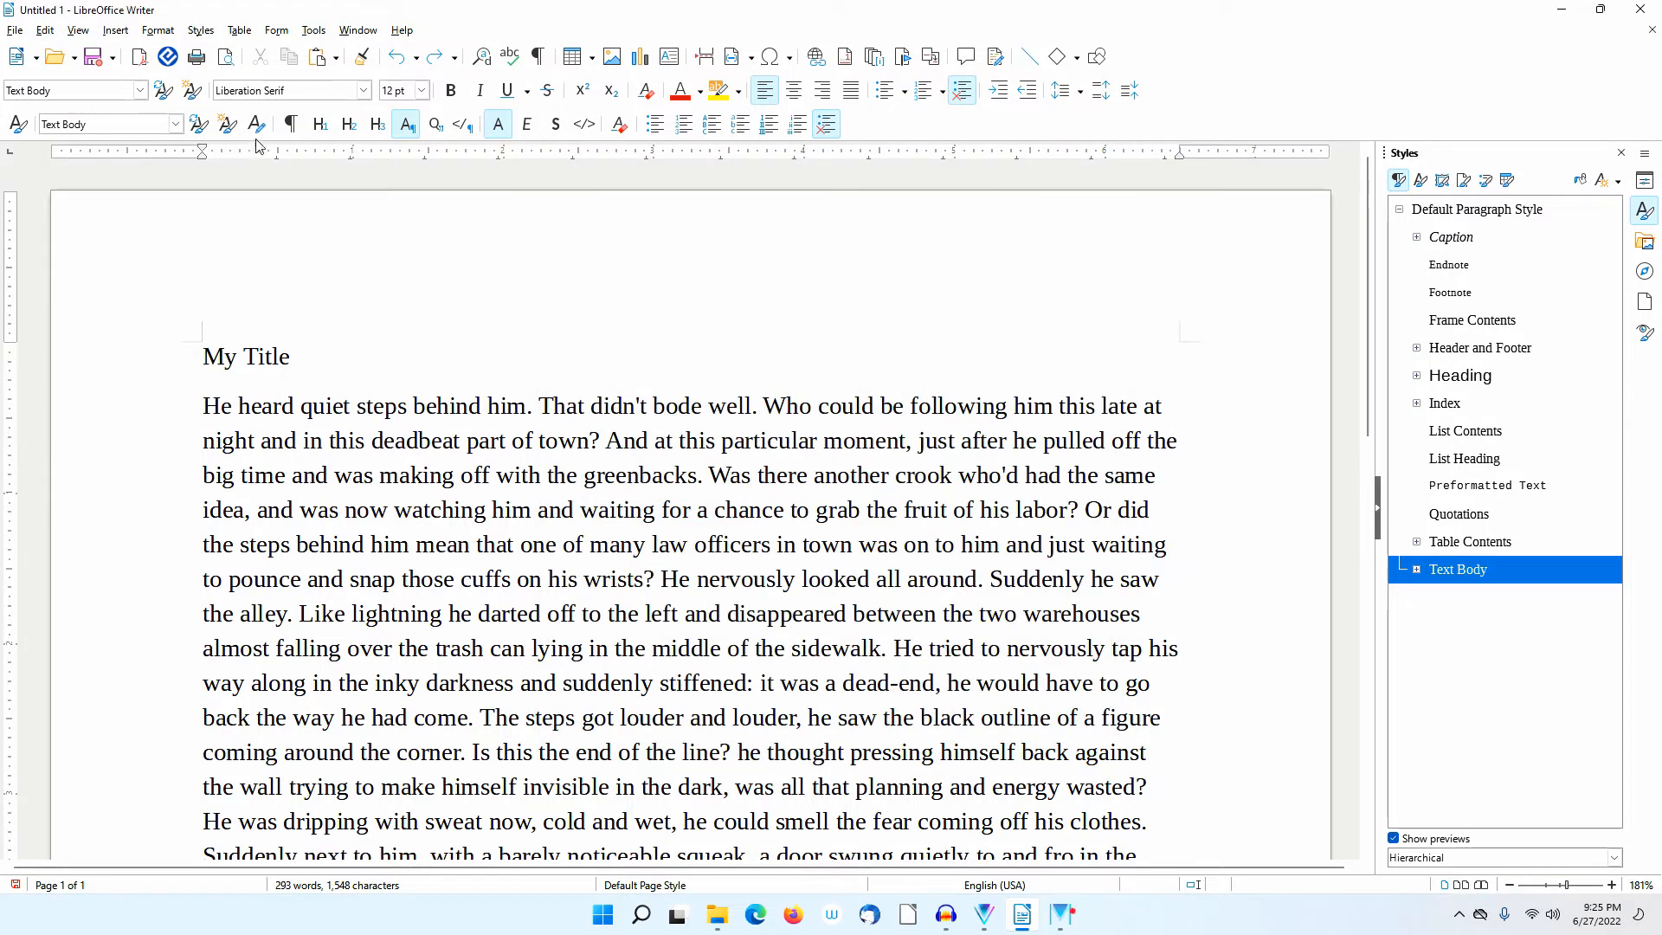
{"action": "left_click", "coordinate": [201, 31]}
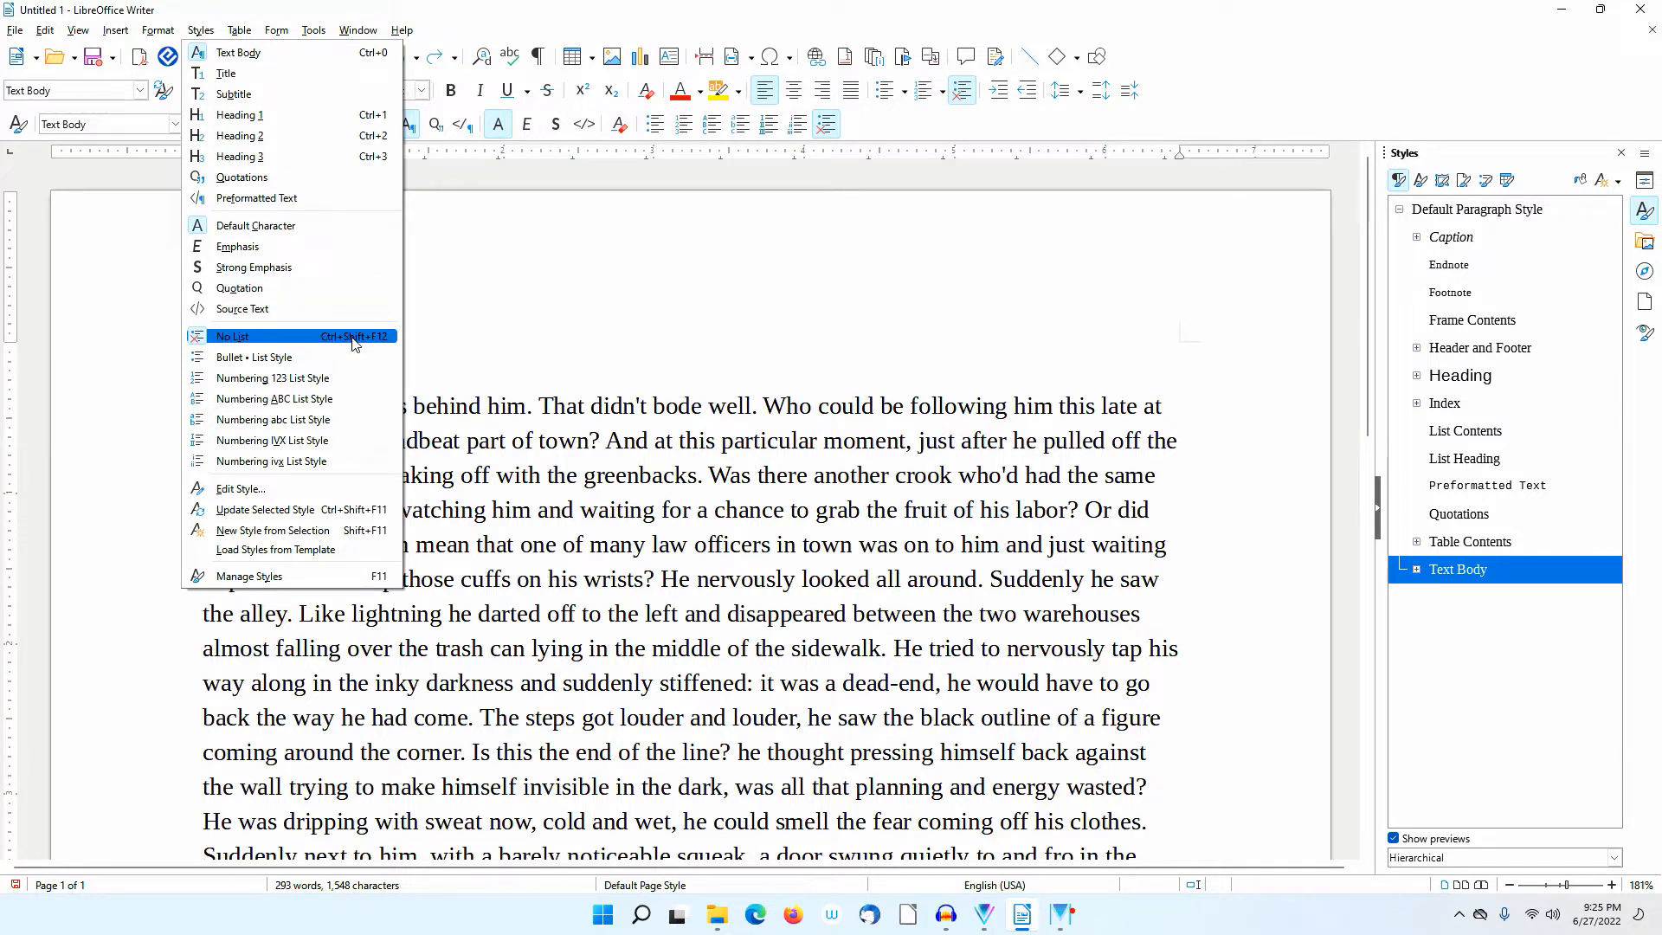
{"action": "left_click", "coordinate": [552, 256]}
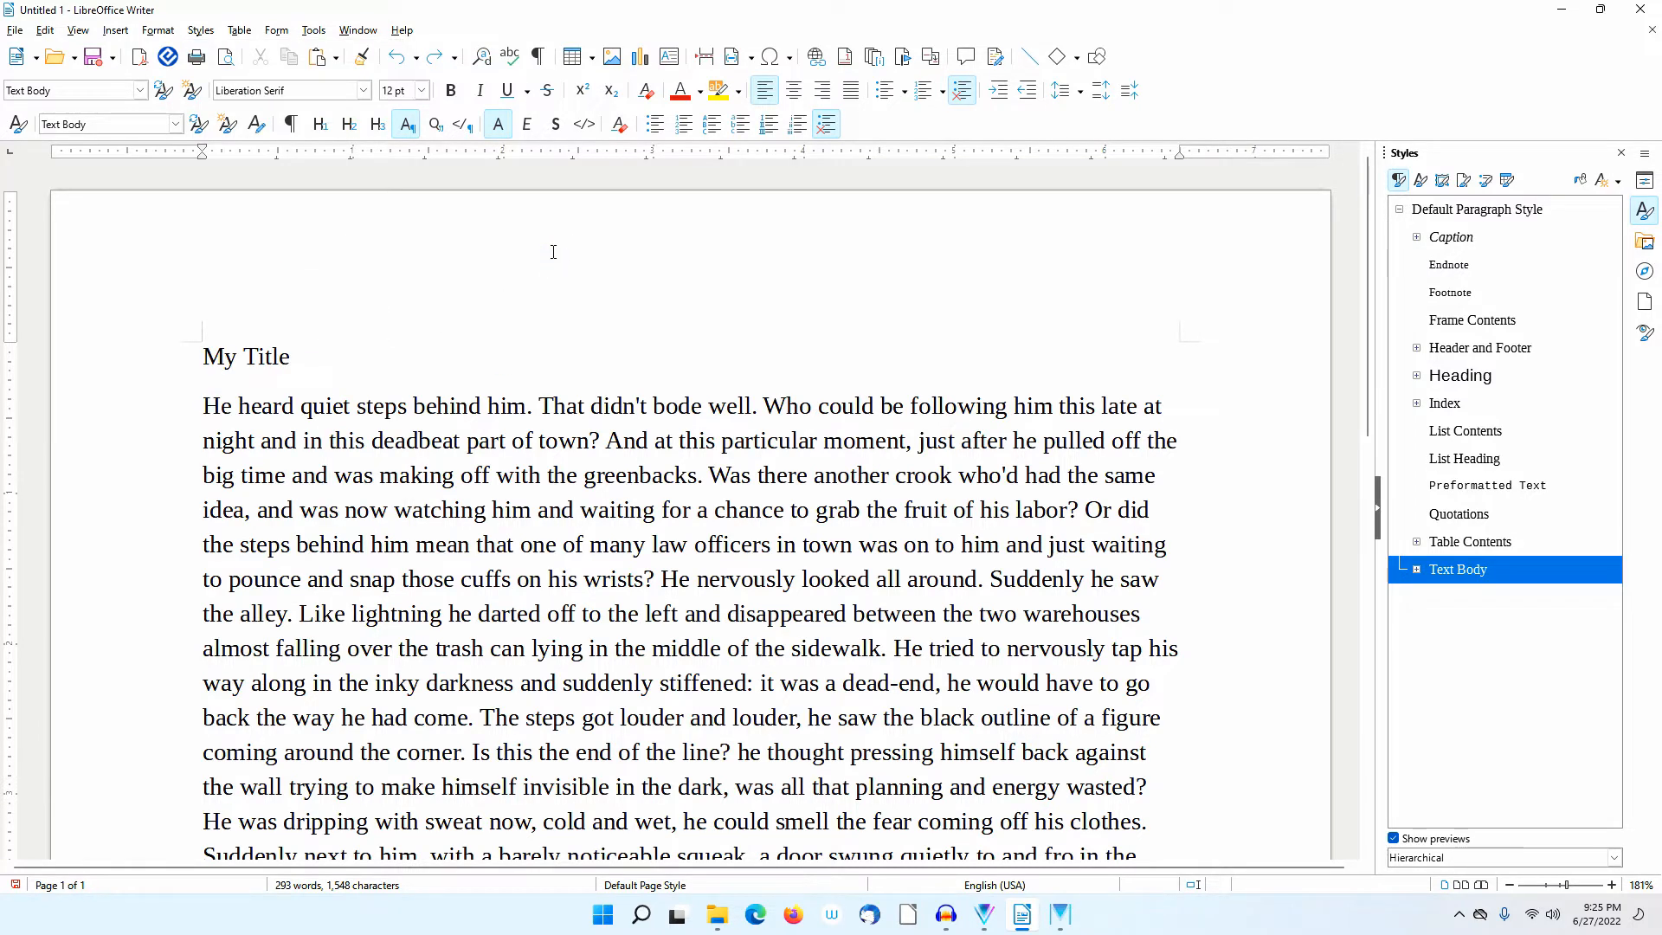
Step: Open the keyboard shortcut customization for Writer and select the Title function among the paragraph styles
{"action": "left_click", "coordinate": [315, 31]}
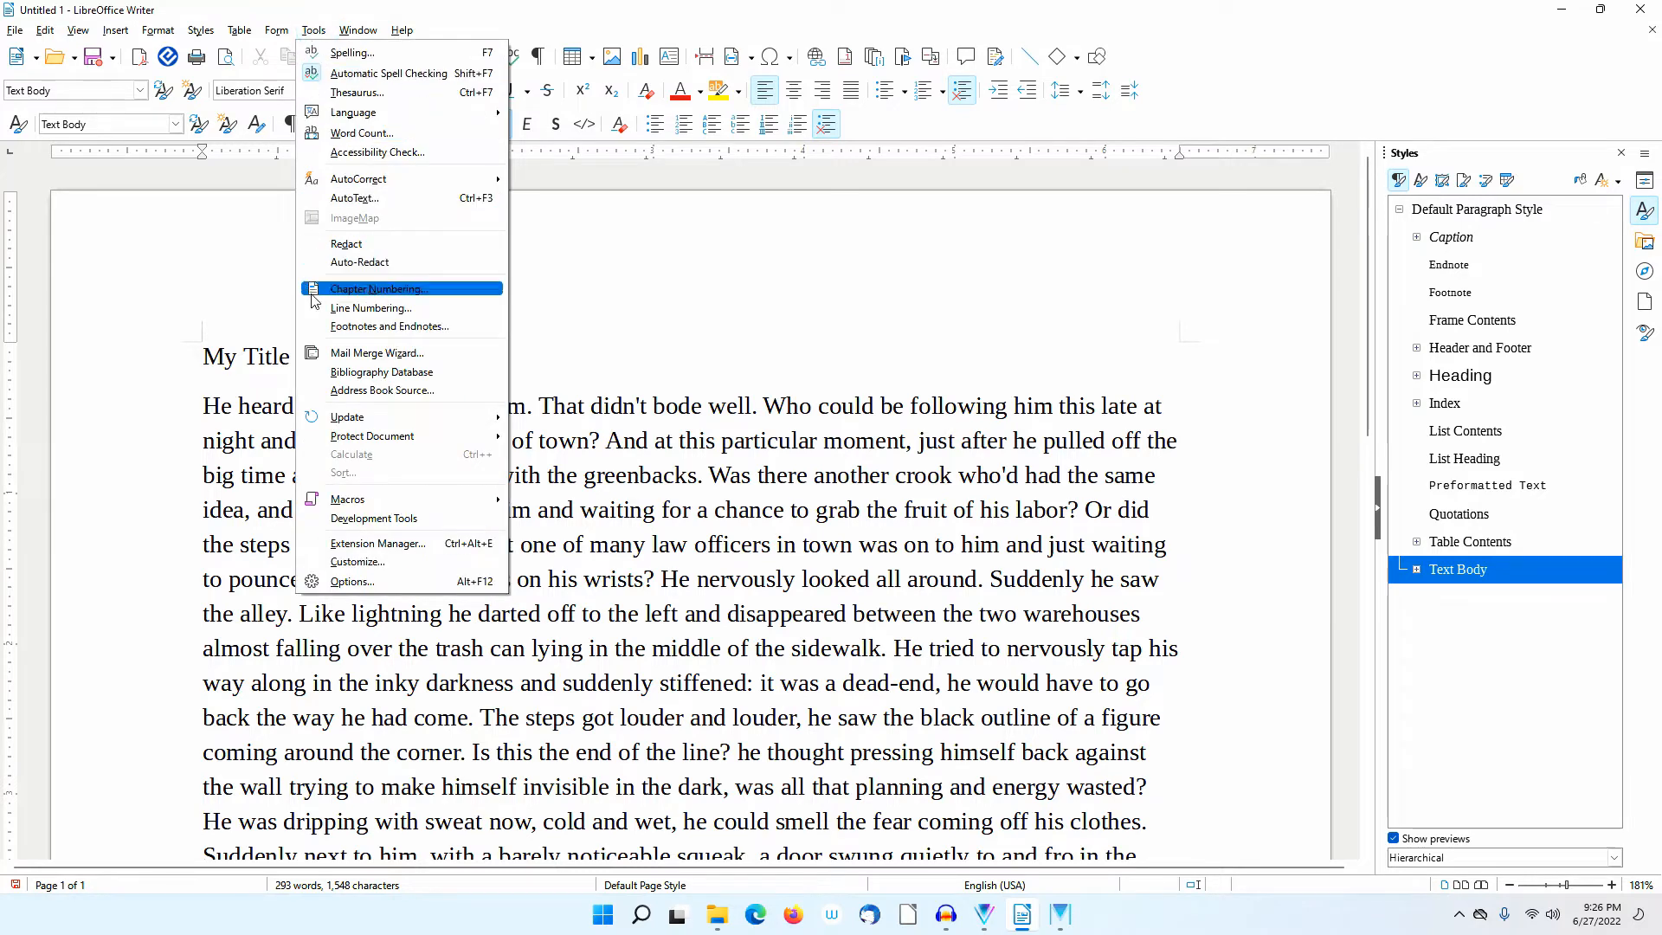
{"action": "left_click", "coordinate": [346, 562]}
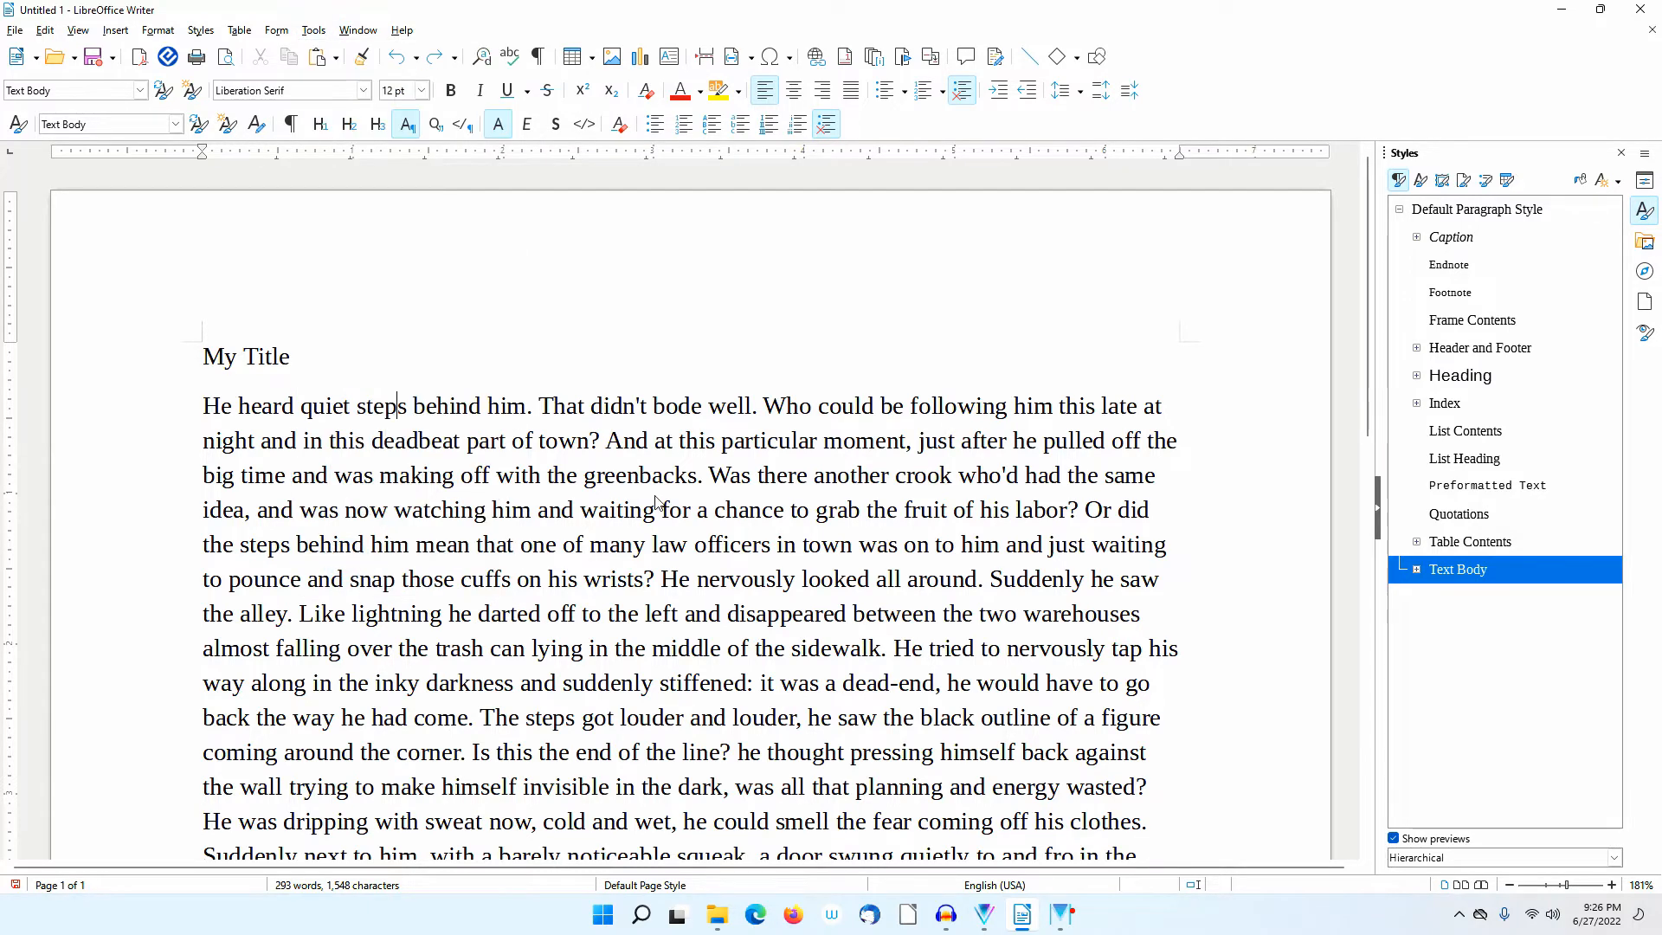
{"action": "left_click", "coordinate": [796, 202]}
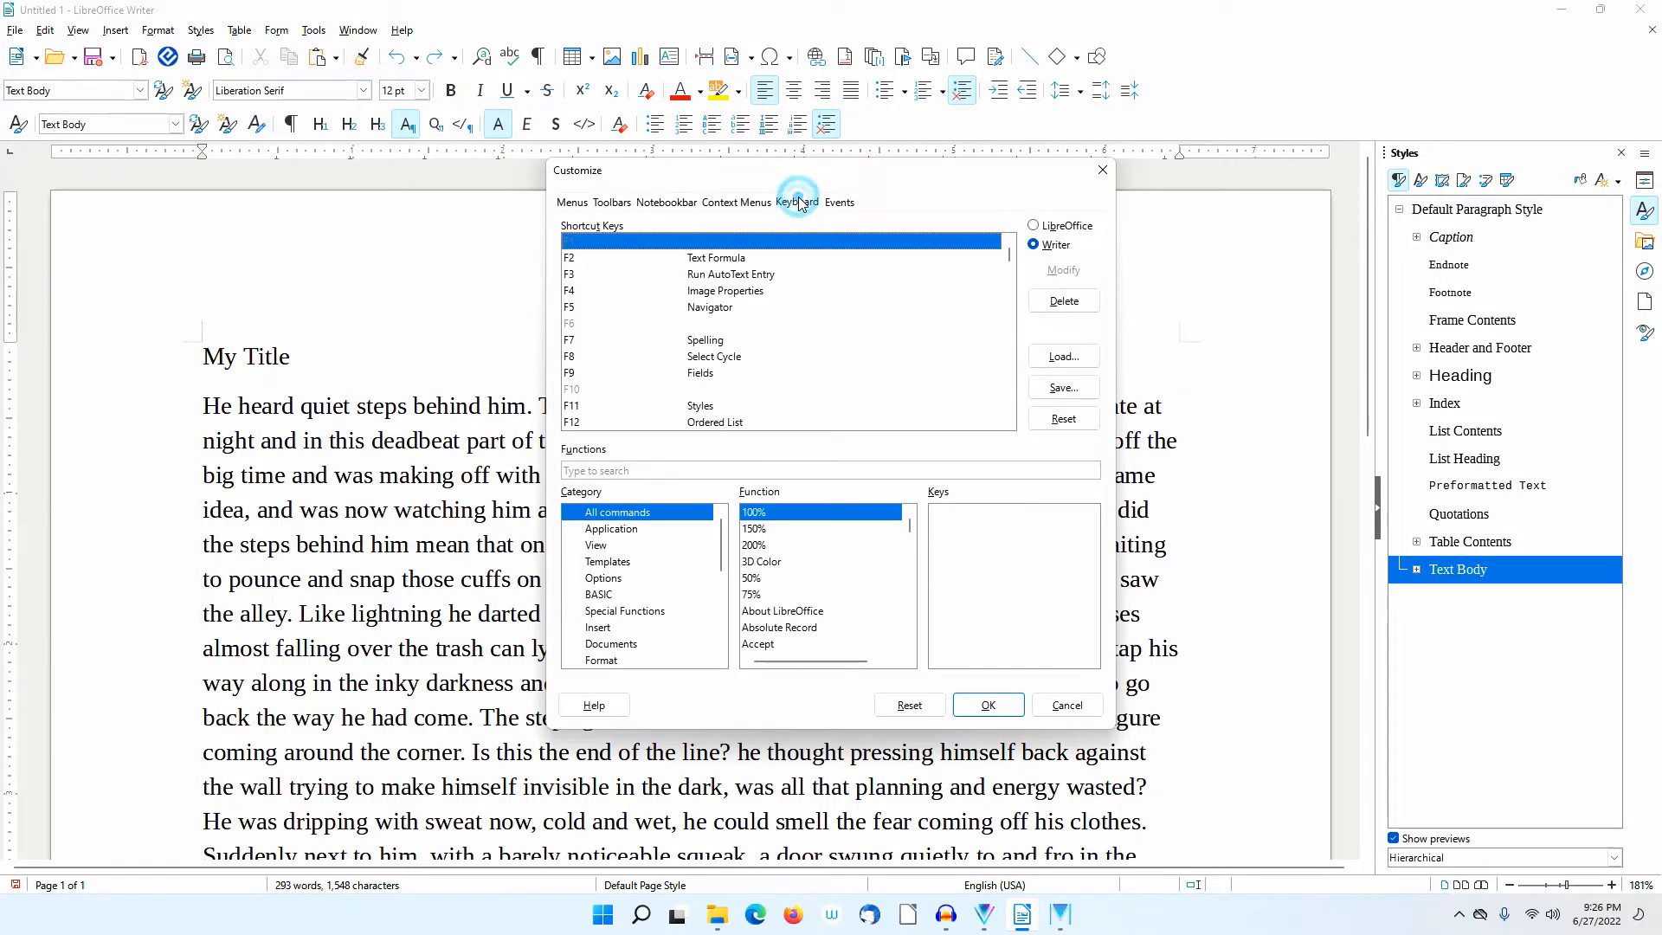
{"action": "scroll", "coordinate": [693, 597], "scroll_direction": "down", "scroll_amount": 6}
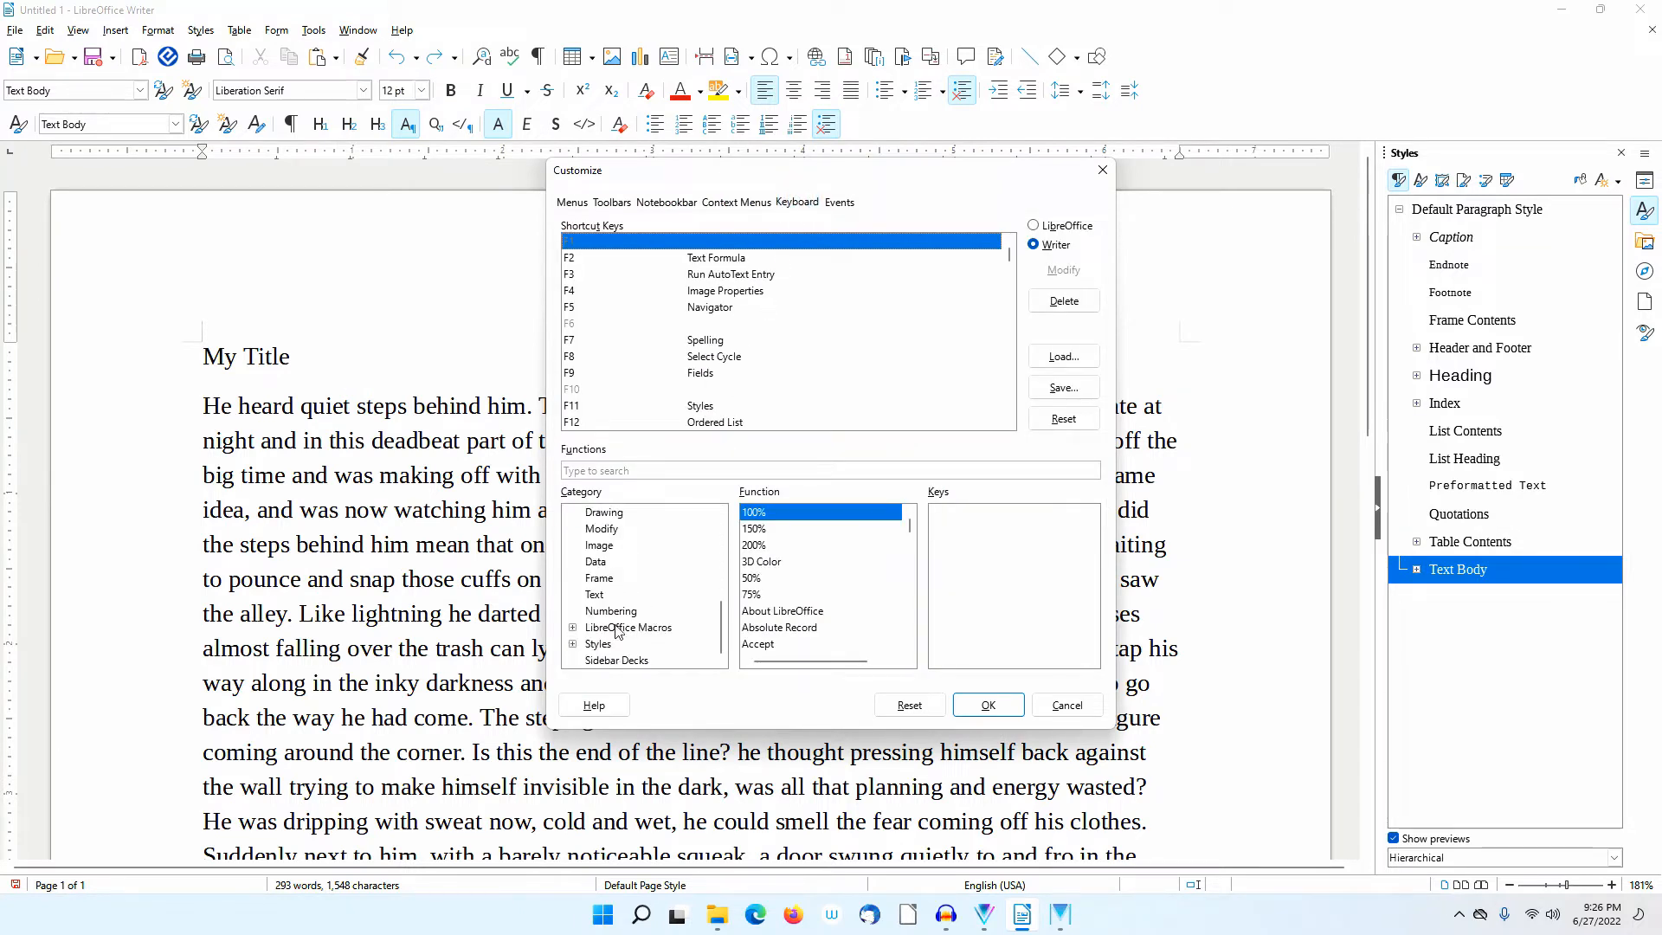
{"action": "left_click", "coordinate": [572, 644]}
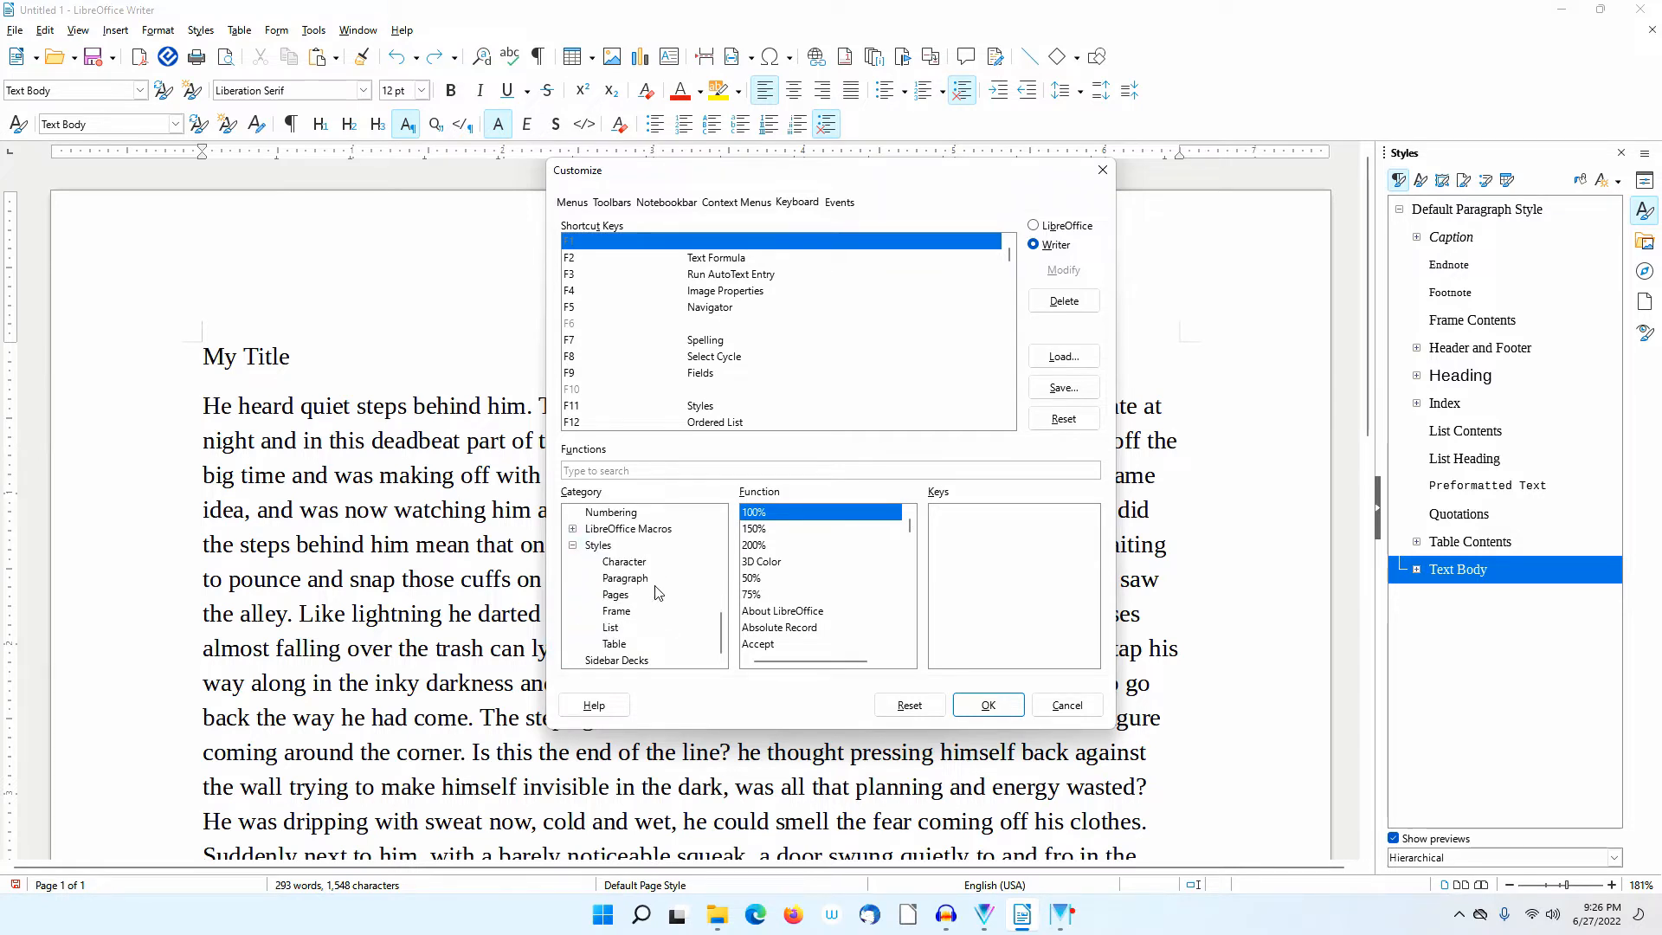
{"action": "left_click", "coordinate": [645, 579]}
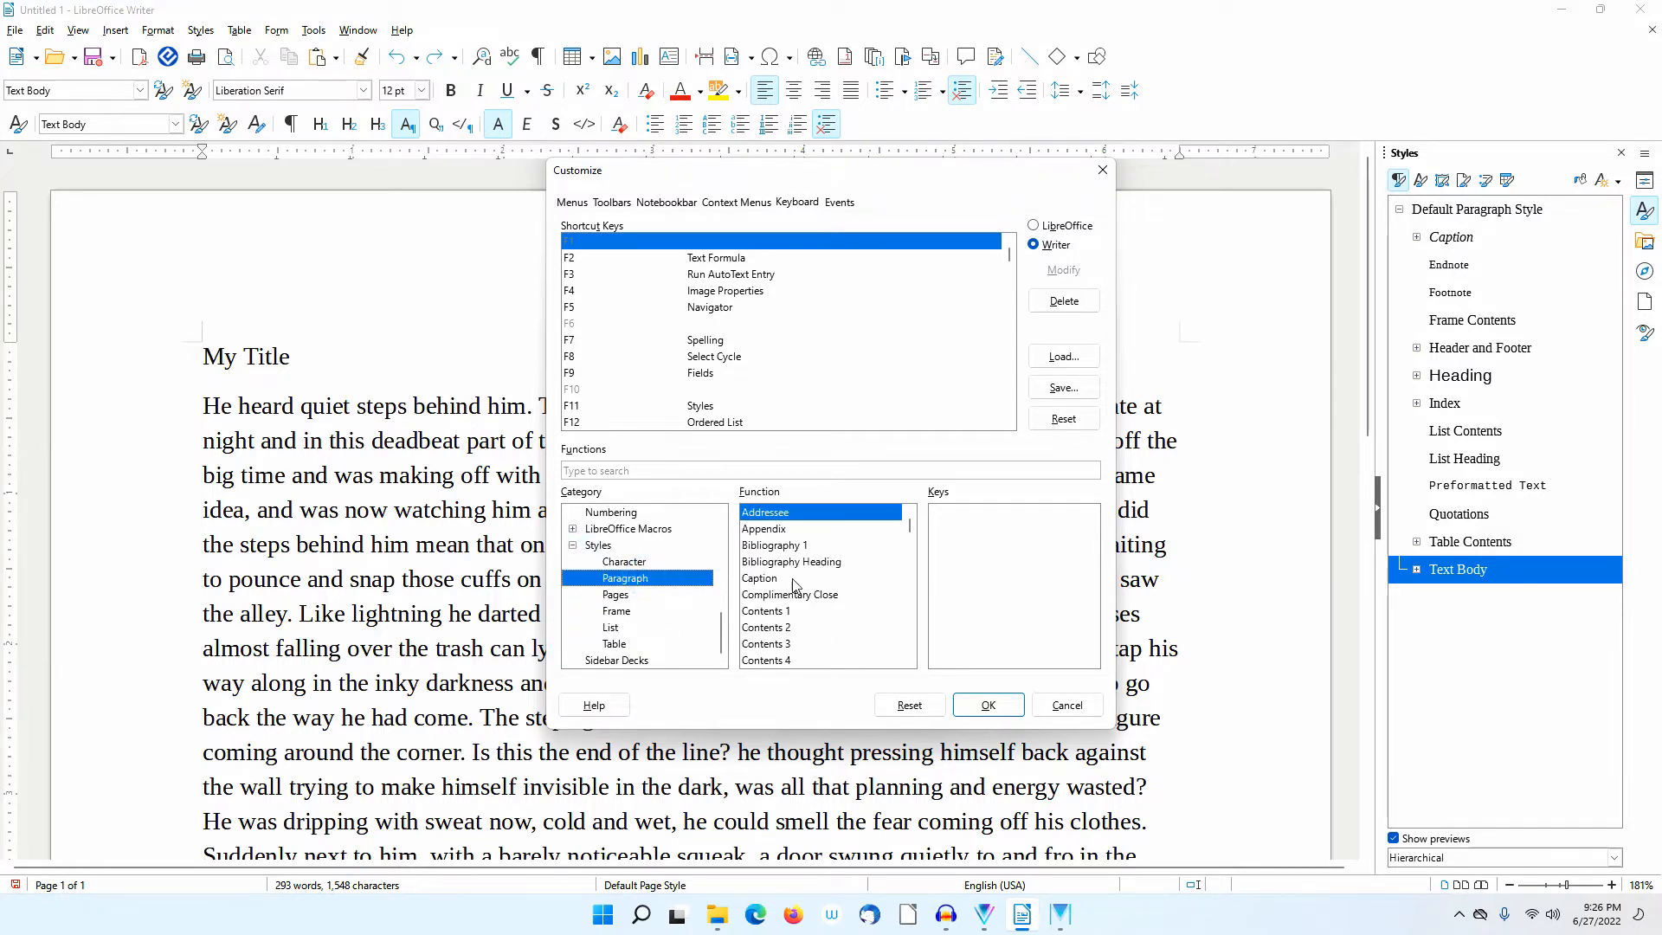
{"action": "scroll", "coordinate": [823, 584], "scroll_direction": "down", "scroll_amount": 6}
{"action": "scroll", "coordinate": [823, 584], "scroll_direction": "down", "scroll_amount": 15}
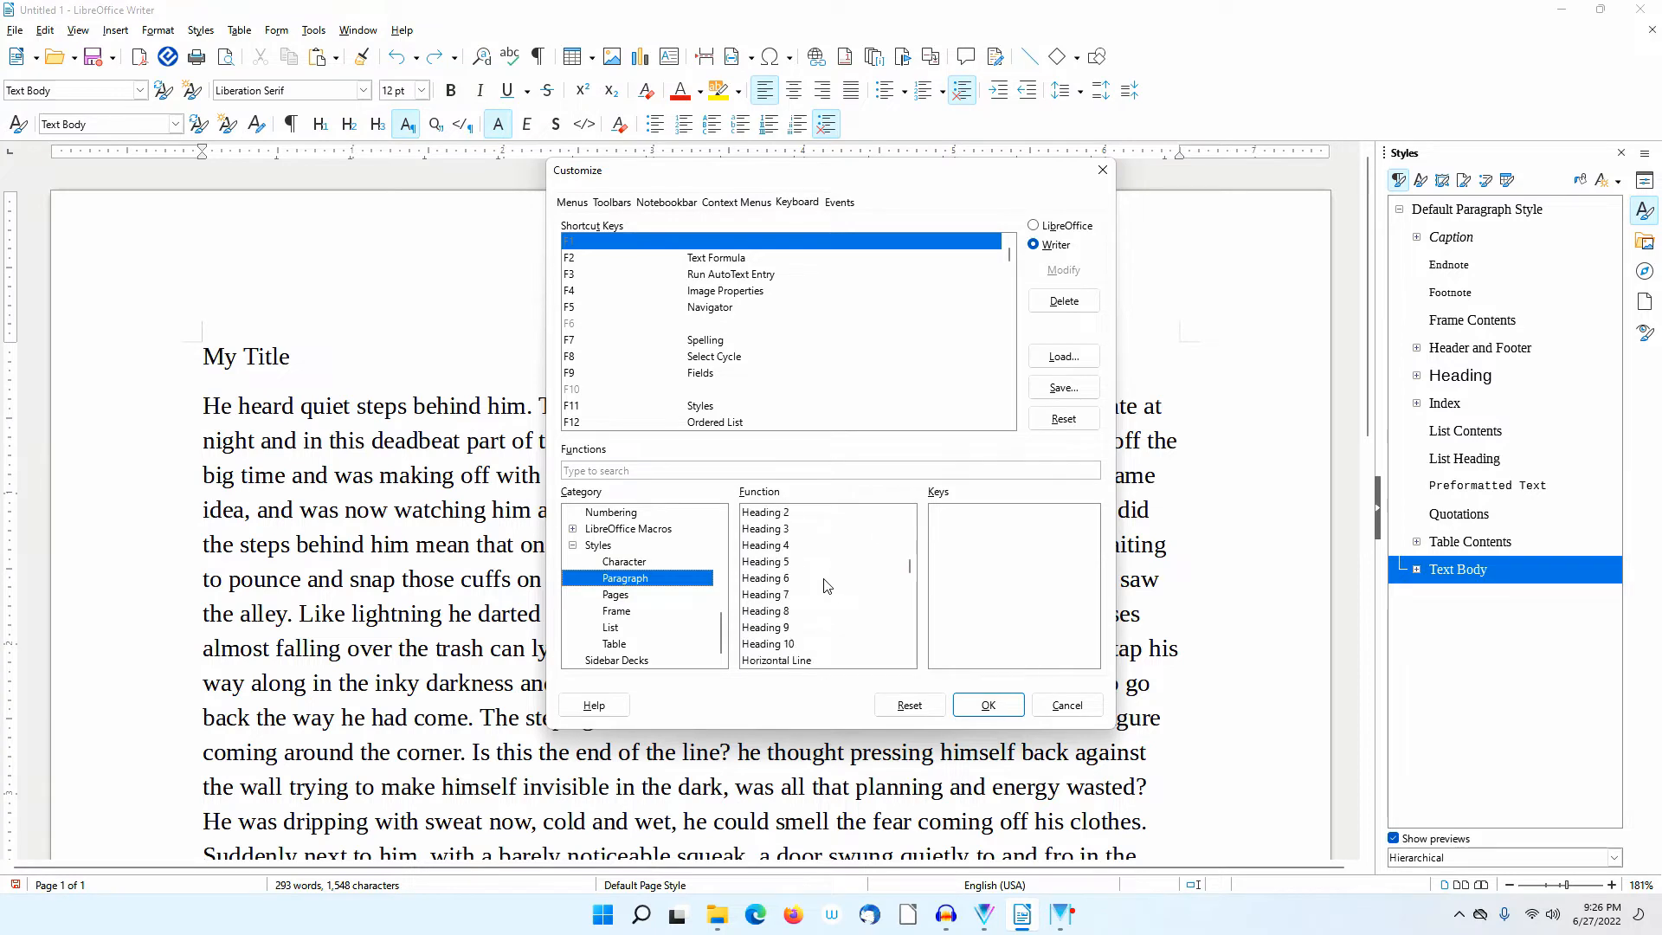
{"action": "scroll", "coordinate": [820, 581], "scroll_direction": "down", "scroll_amount": 8}
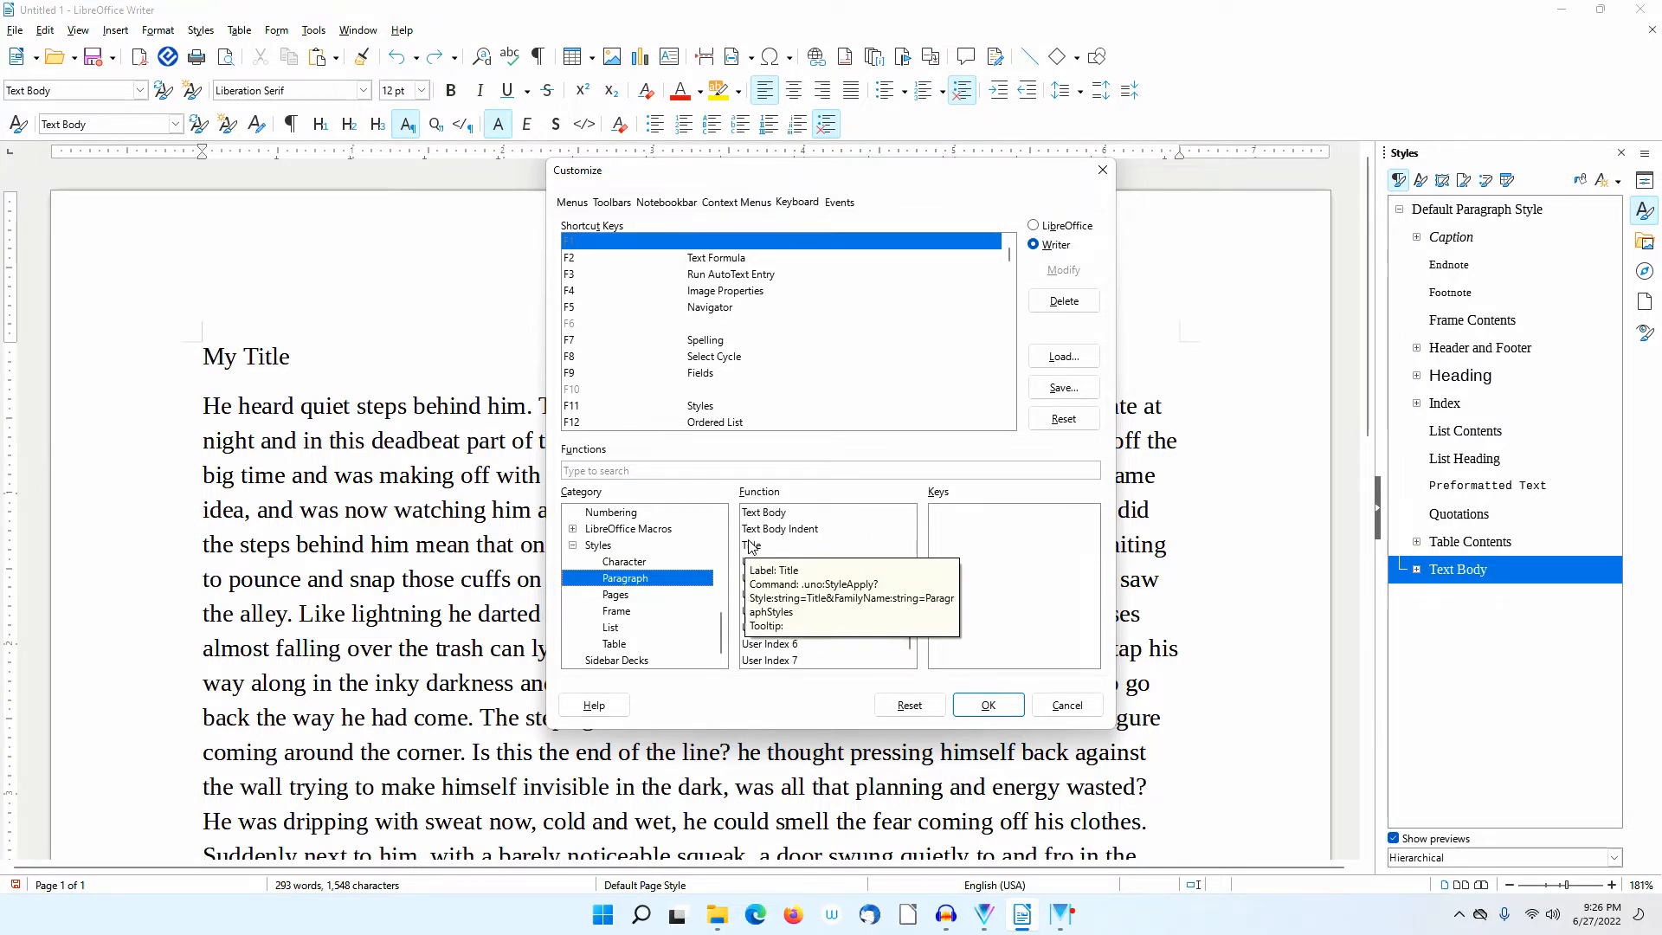
{"action": "left_click", "coordinate": [746, 544]}
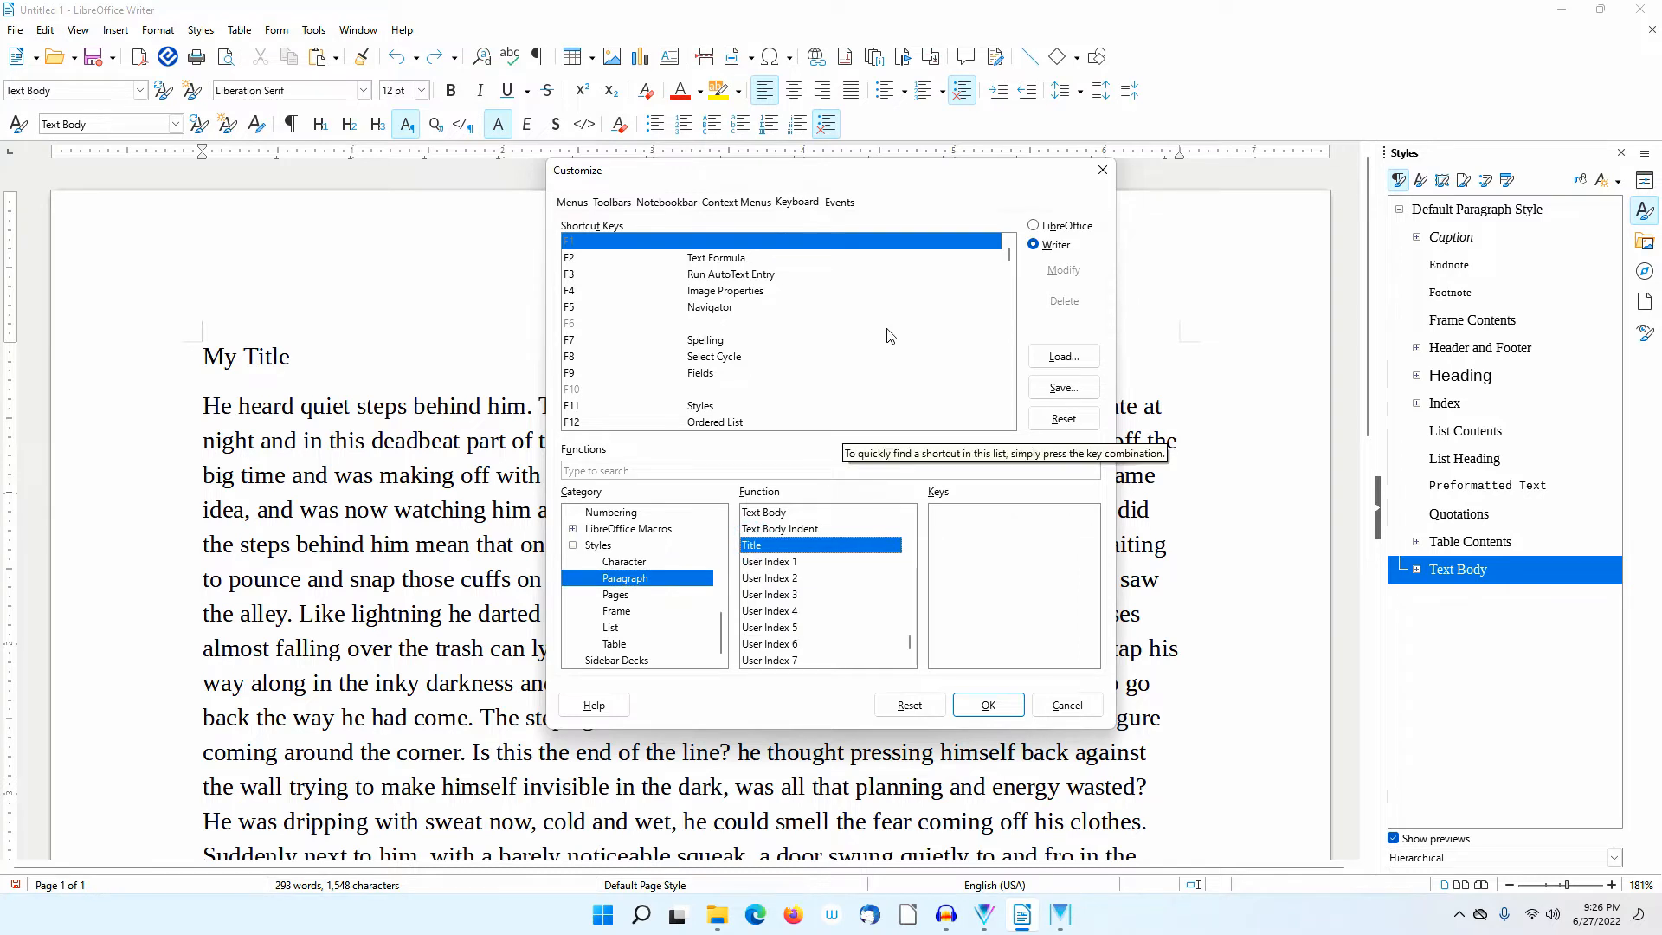
Step: Assign the Alt+T shortcut to the Title paragraph style and accept the customization
{"action": "scroll", "coordinate": [882, 347], "scroll_direction": "down", "scroll_amount": 15}
{"action": "scroll", "coordinate": [892, 329], "scroll_direction": "down", "scroll_amount": 15}
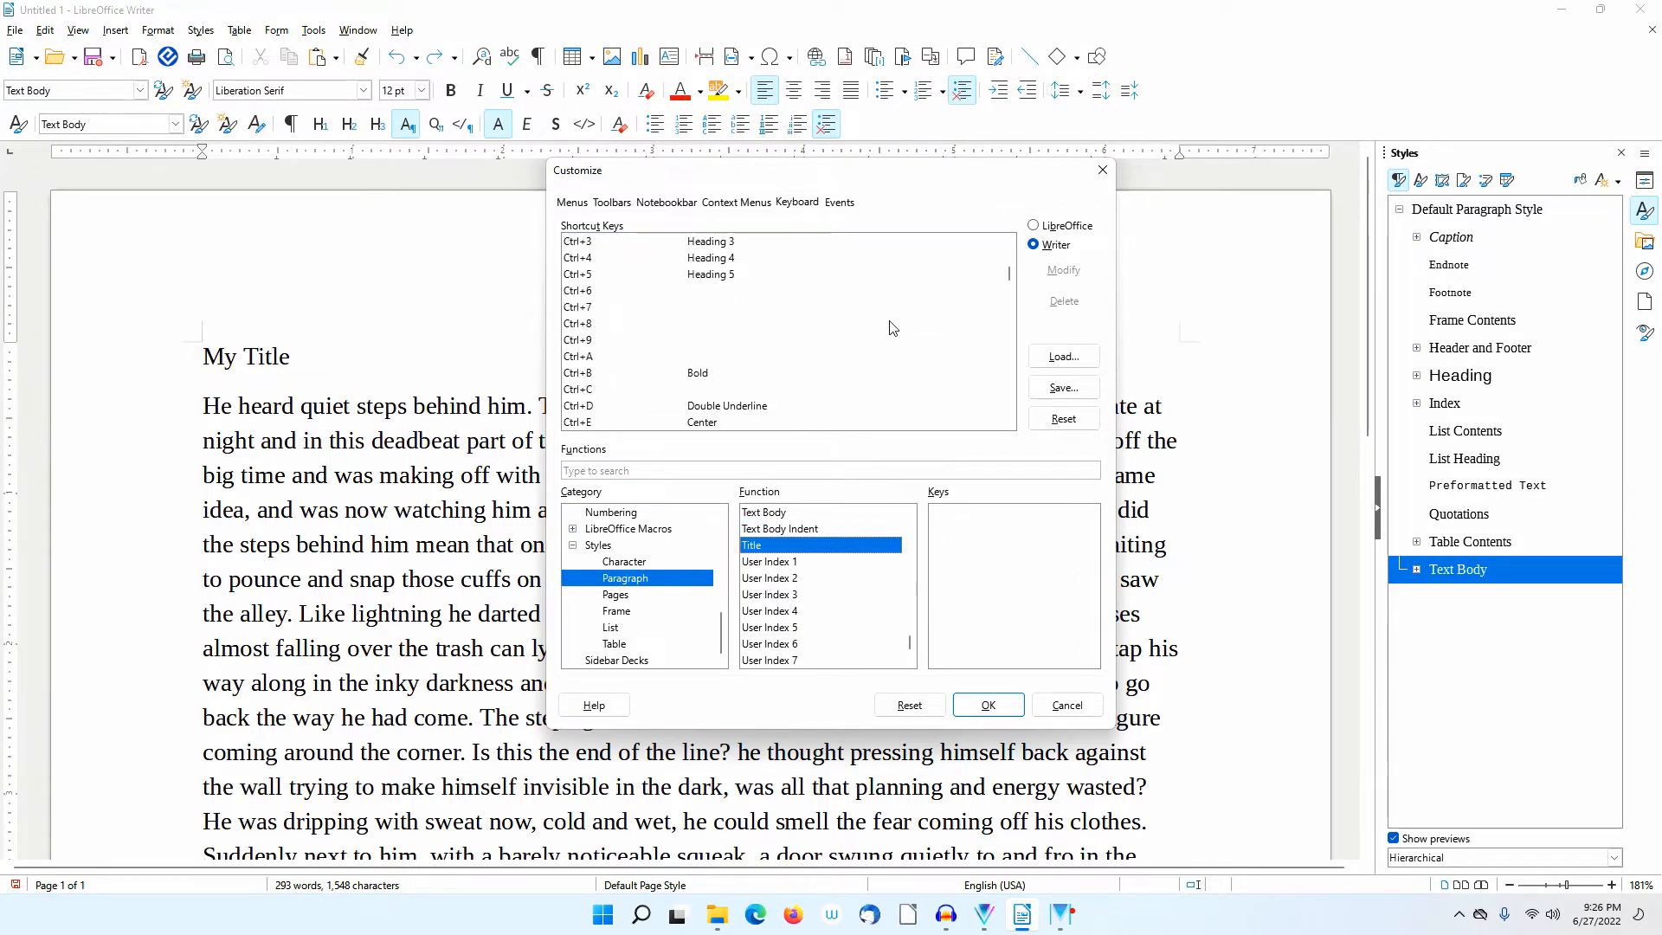
{"action": "scroll", "coordinate": [889, 312], "scroll_direction": "down", "scroll_amount": 15}
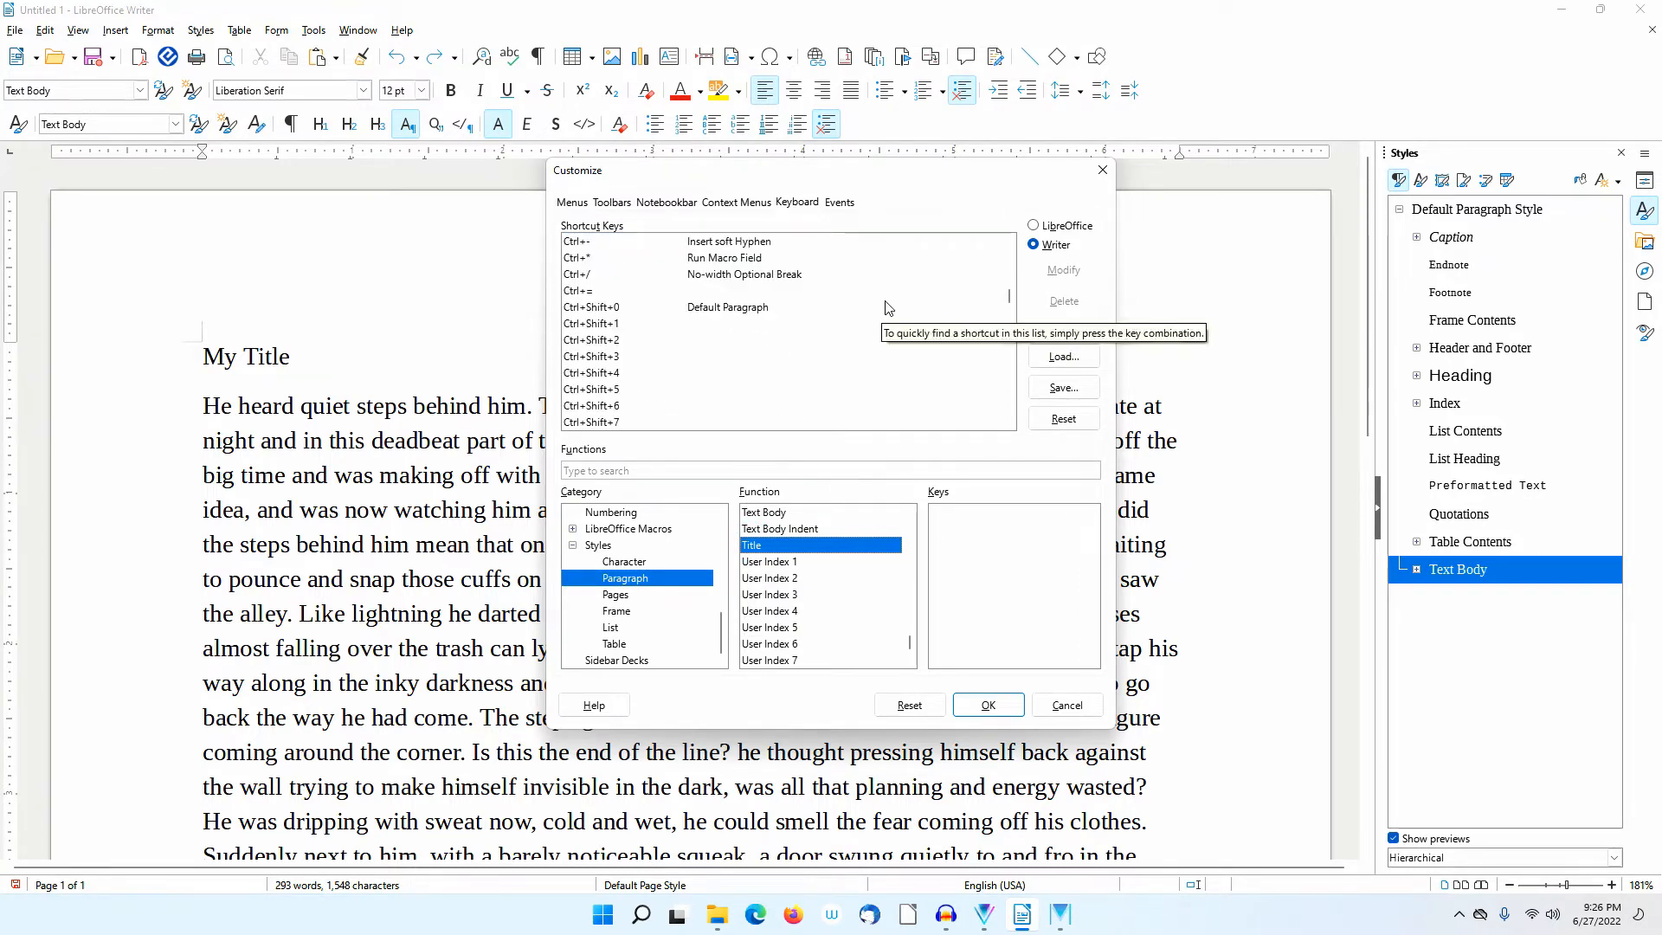
{"action": "scroll", "coordinate": [889, 308], "scroll_direction": "down", "scroll_amount": 10}
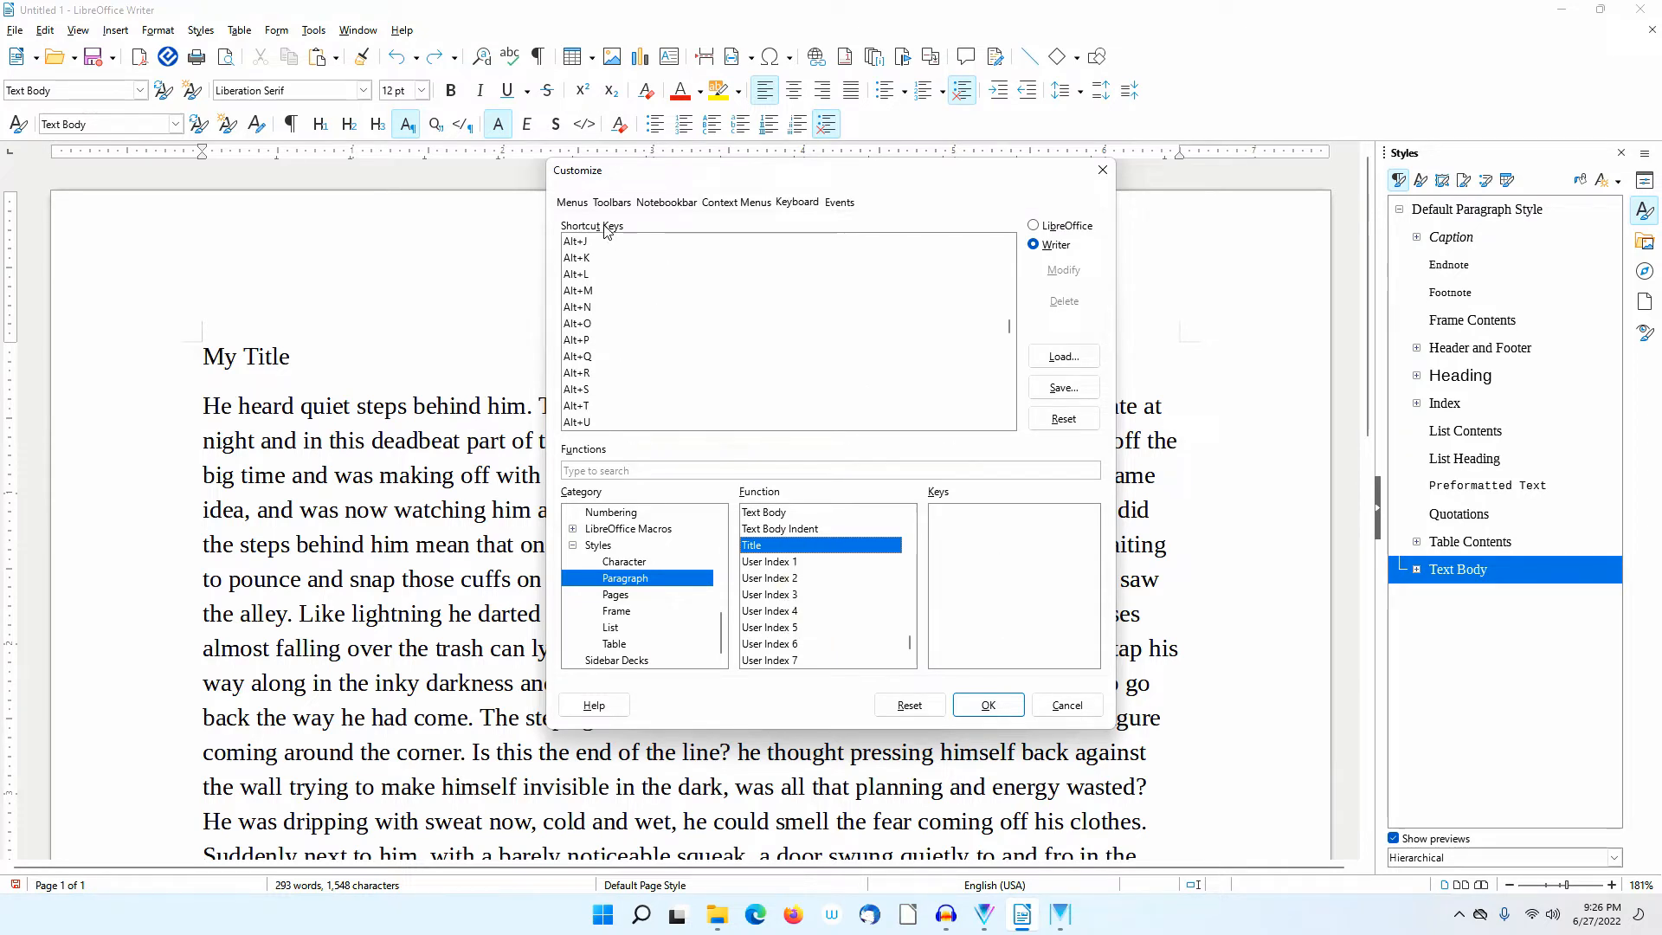
{"action": "left_click", "coordinate": [585, 406]}
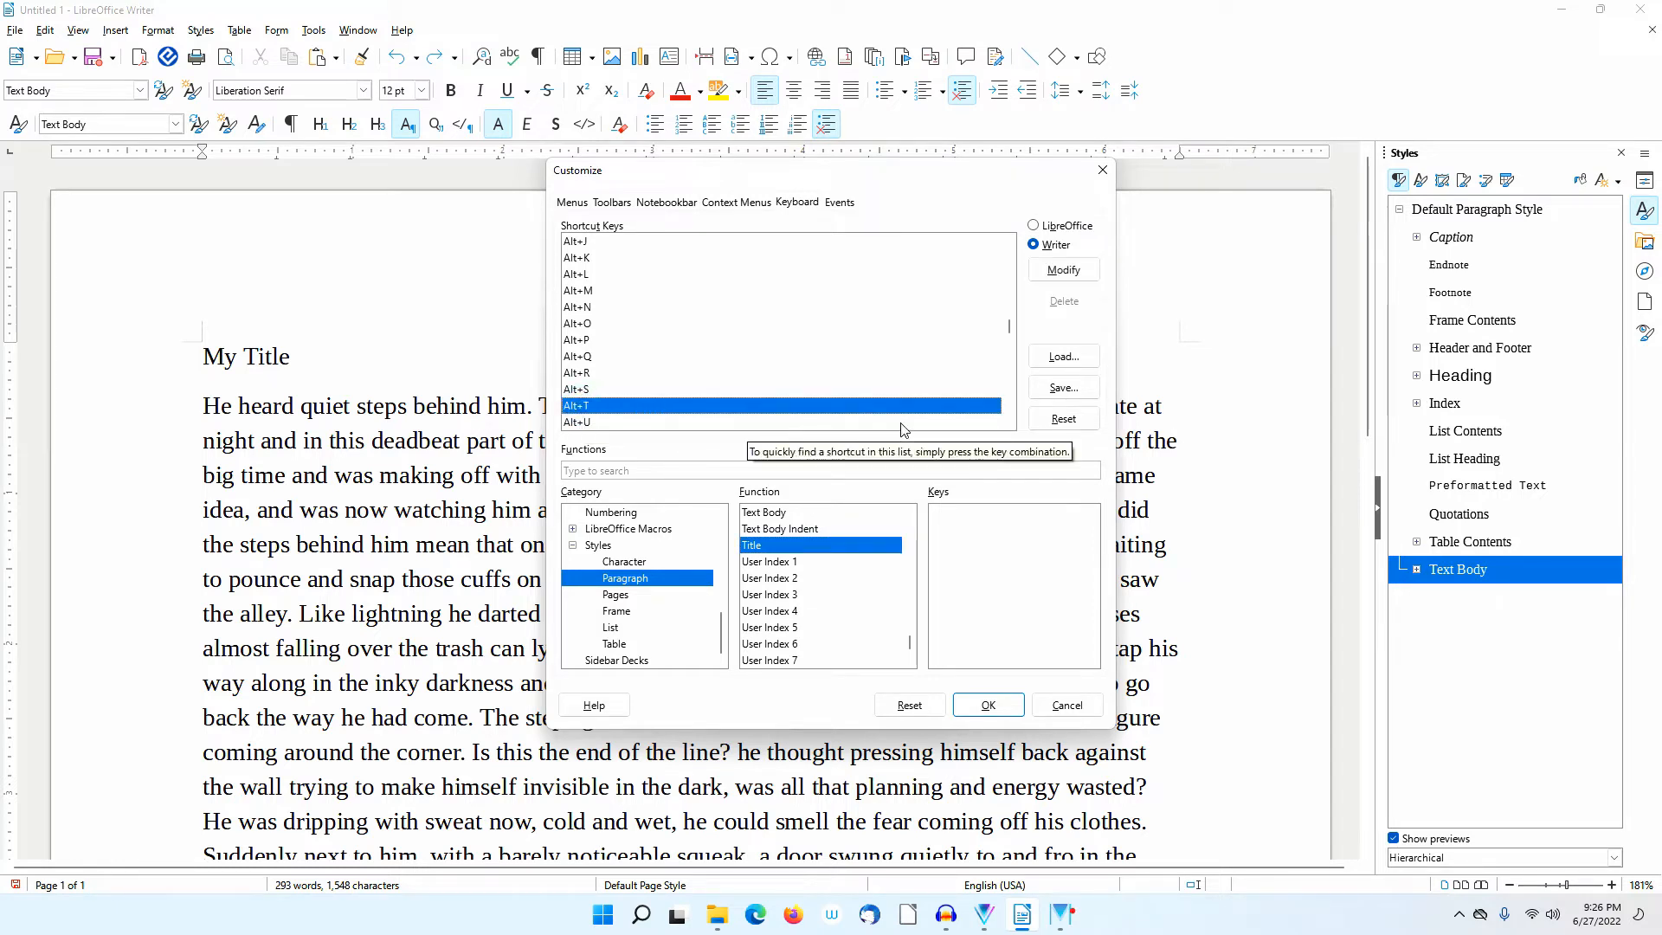
{"action": "left_click", "coordinate": [1064, 270]}
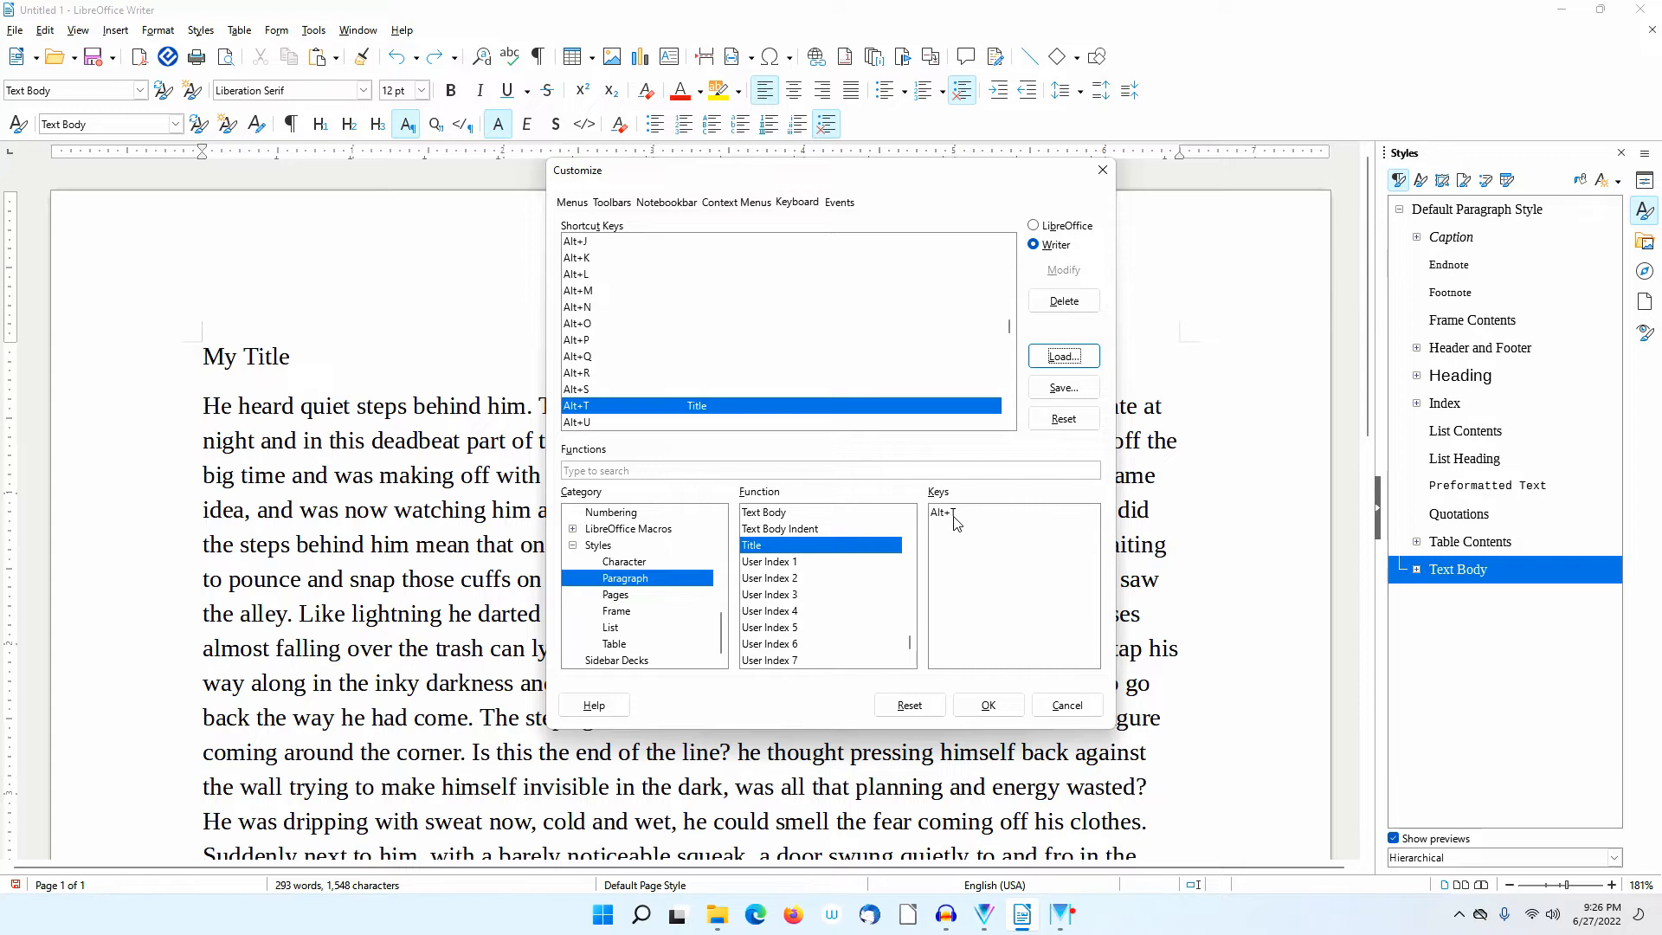
{"action": "left_click", "coordinate": [988, 706]}
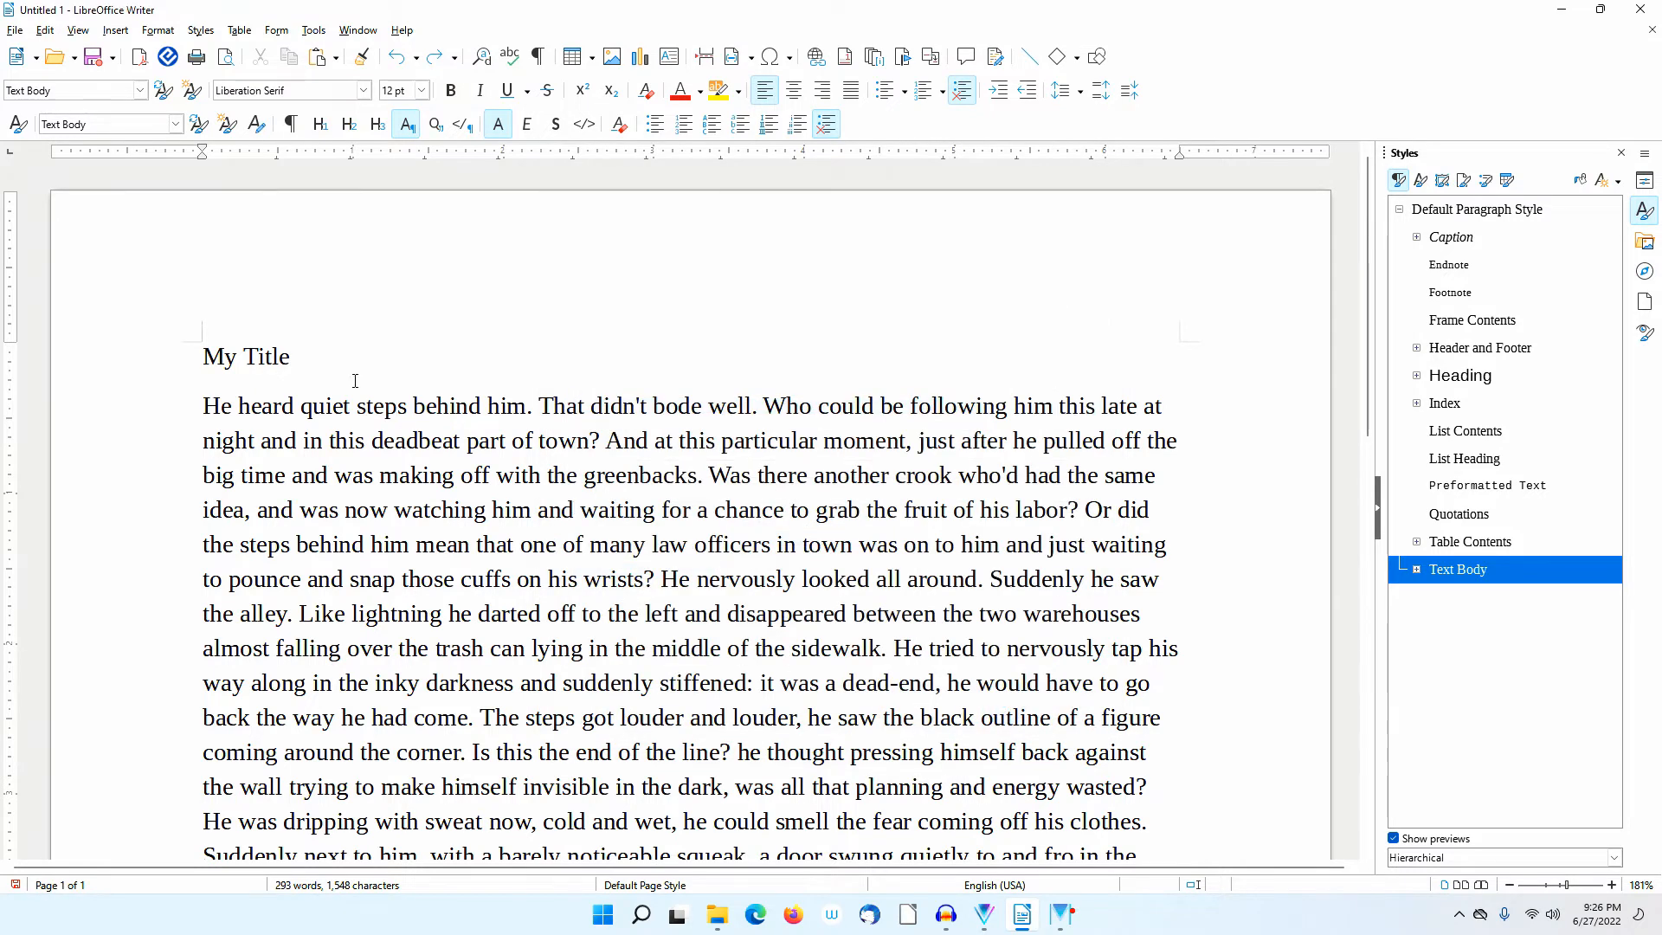
Step: Apply the Title paragraph style to the "My Title" line using its newly assigned shortcut
{"action": "left_click_drag", "start_coordinate": [294, 357], "coordinate": [205, 355]}
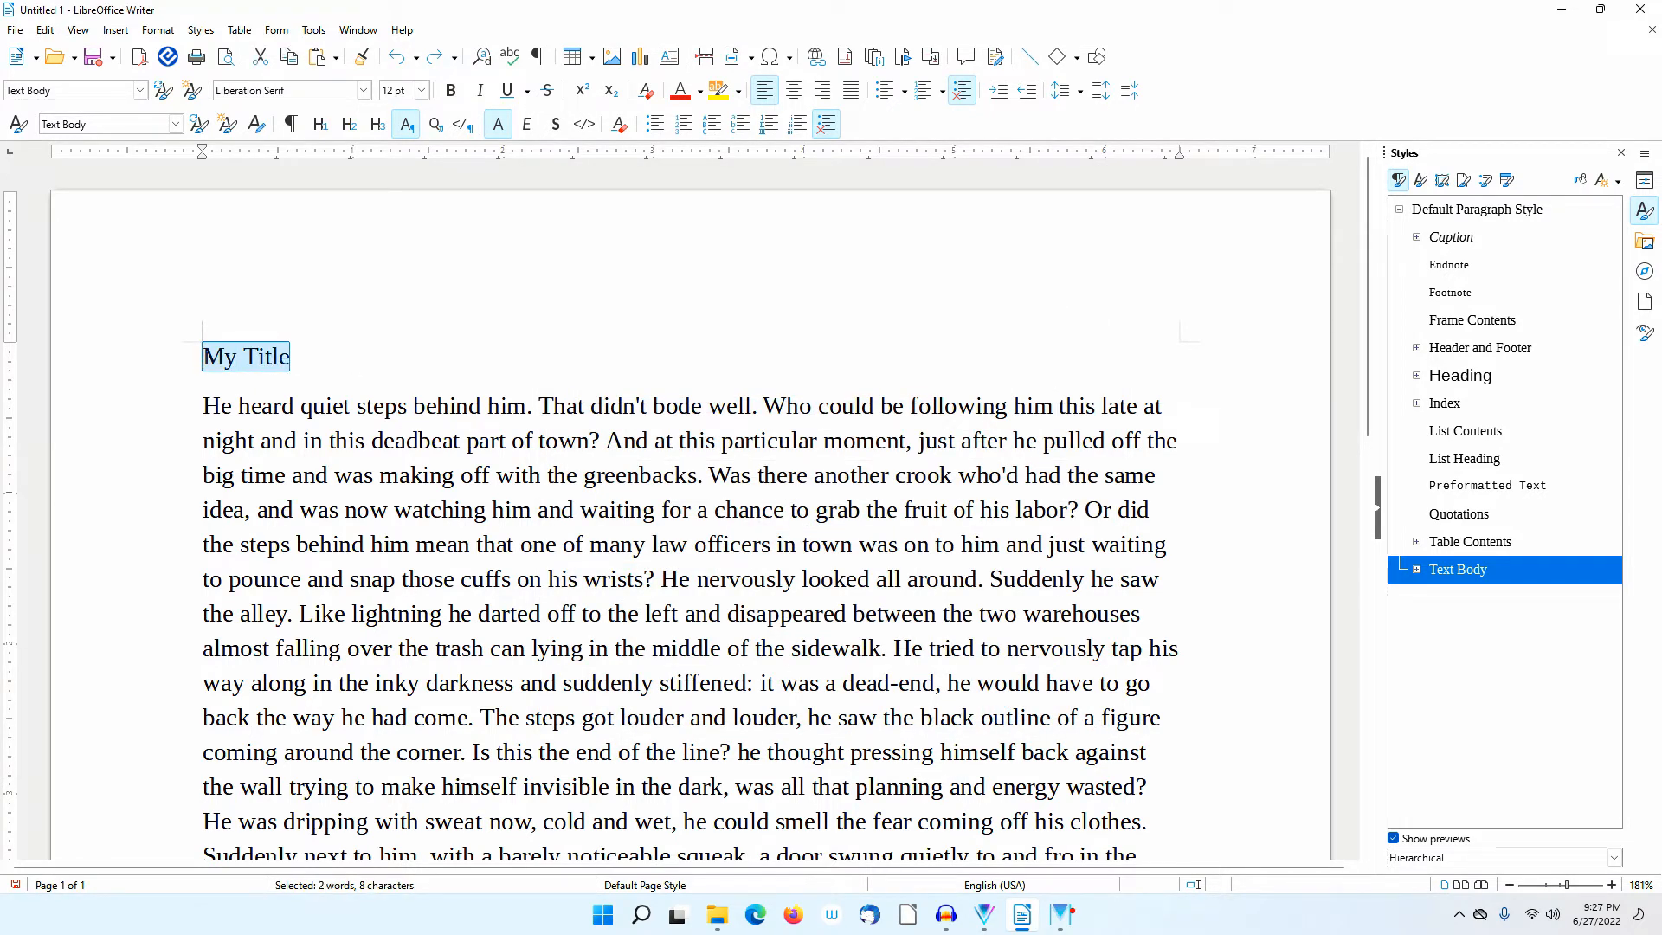
{"action": "key", "text": "ctrl+t"}
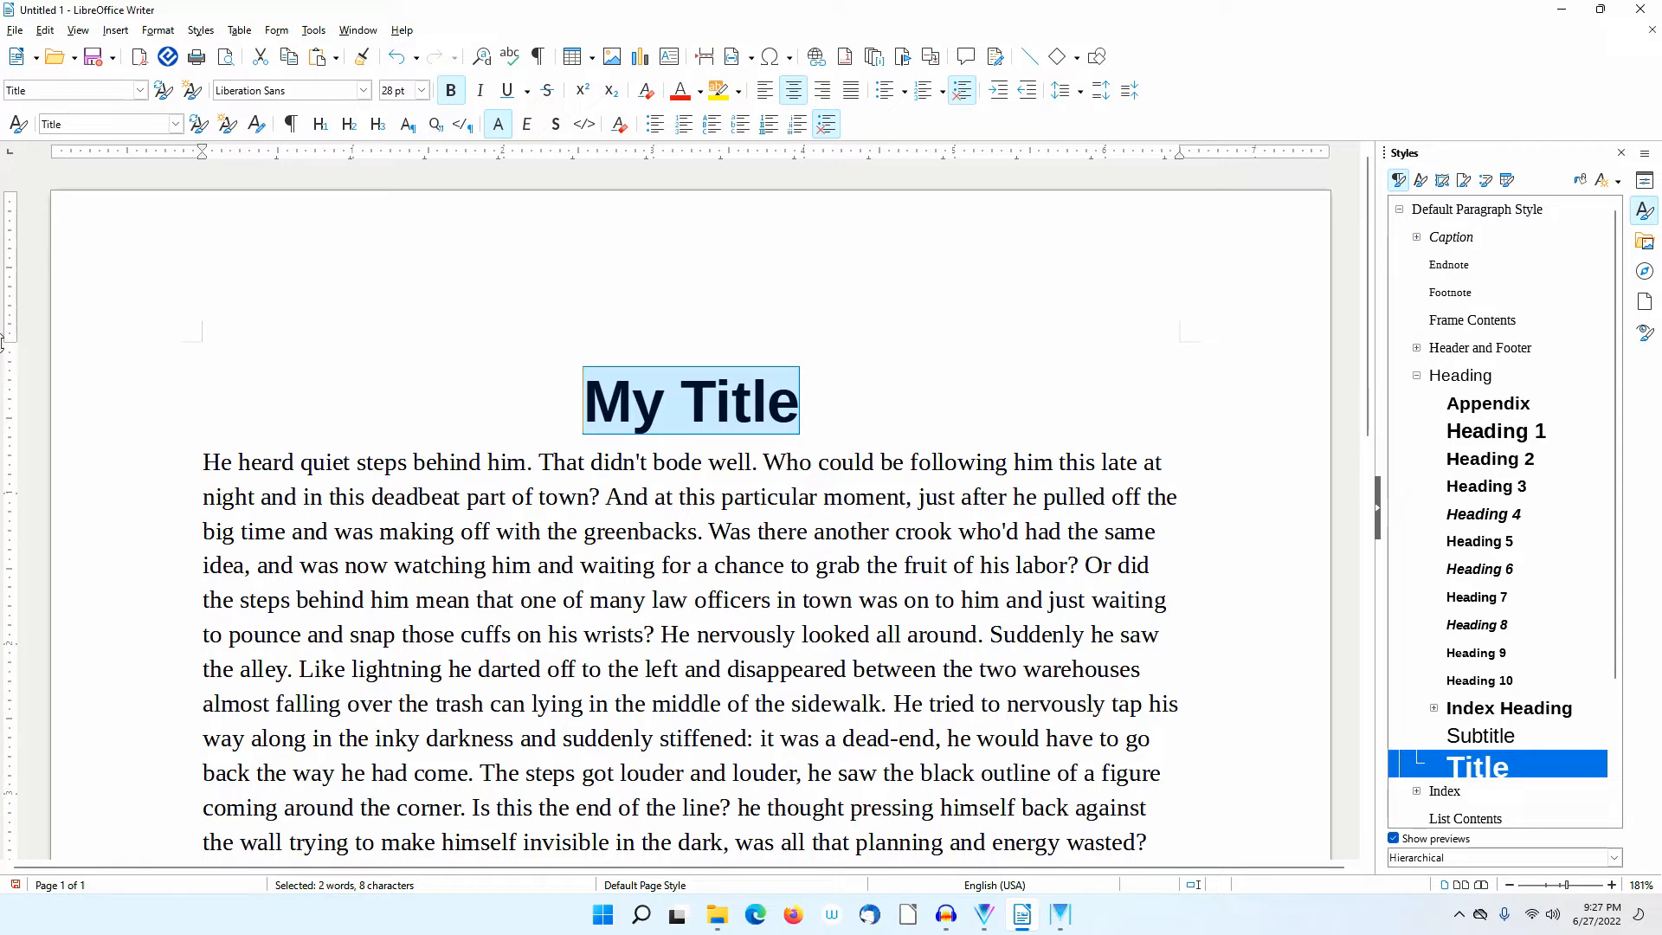
{"action": "left_click", "coordinate": [608, 480]}
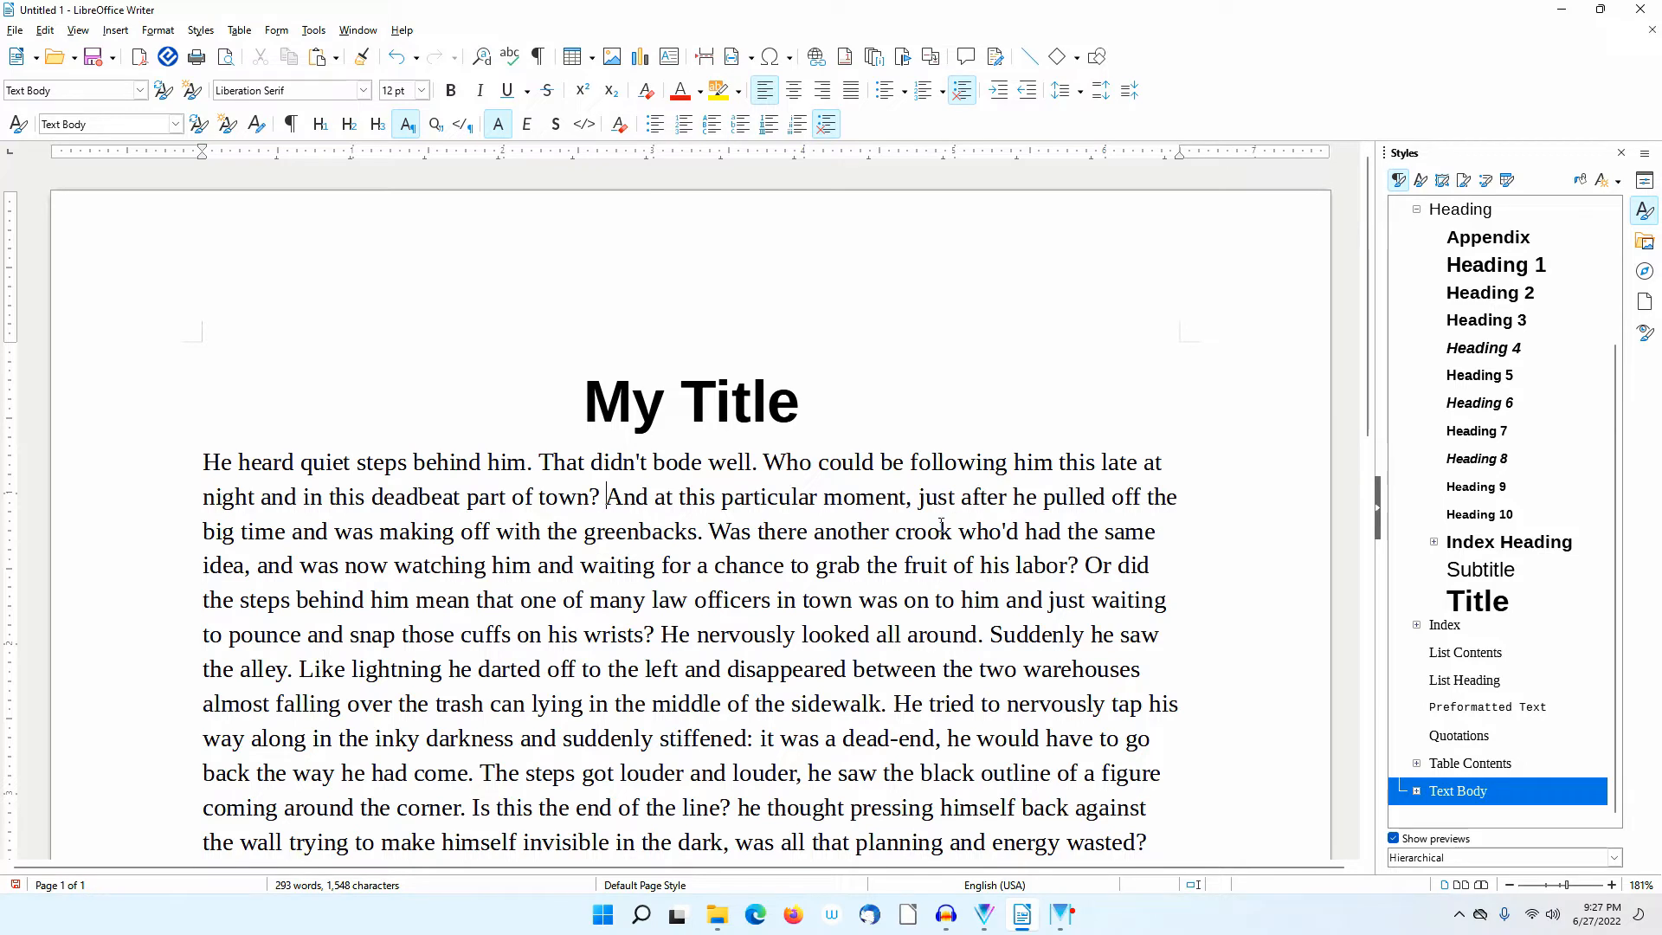
Step: Split the body text into a new paragraph before "He nervously looked all around."
{"action": "left_click", "coordinate": [662, 636]}
{"action": "key", "text": "Return"}
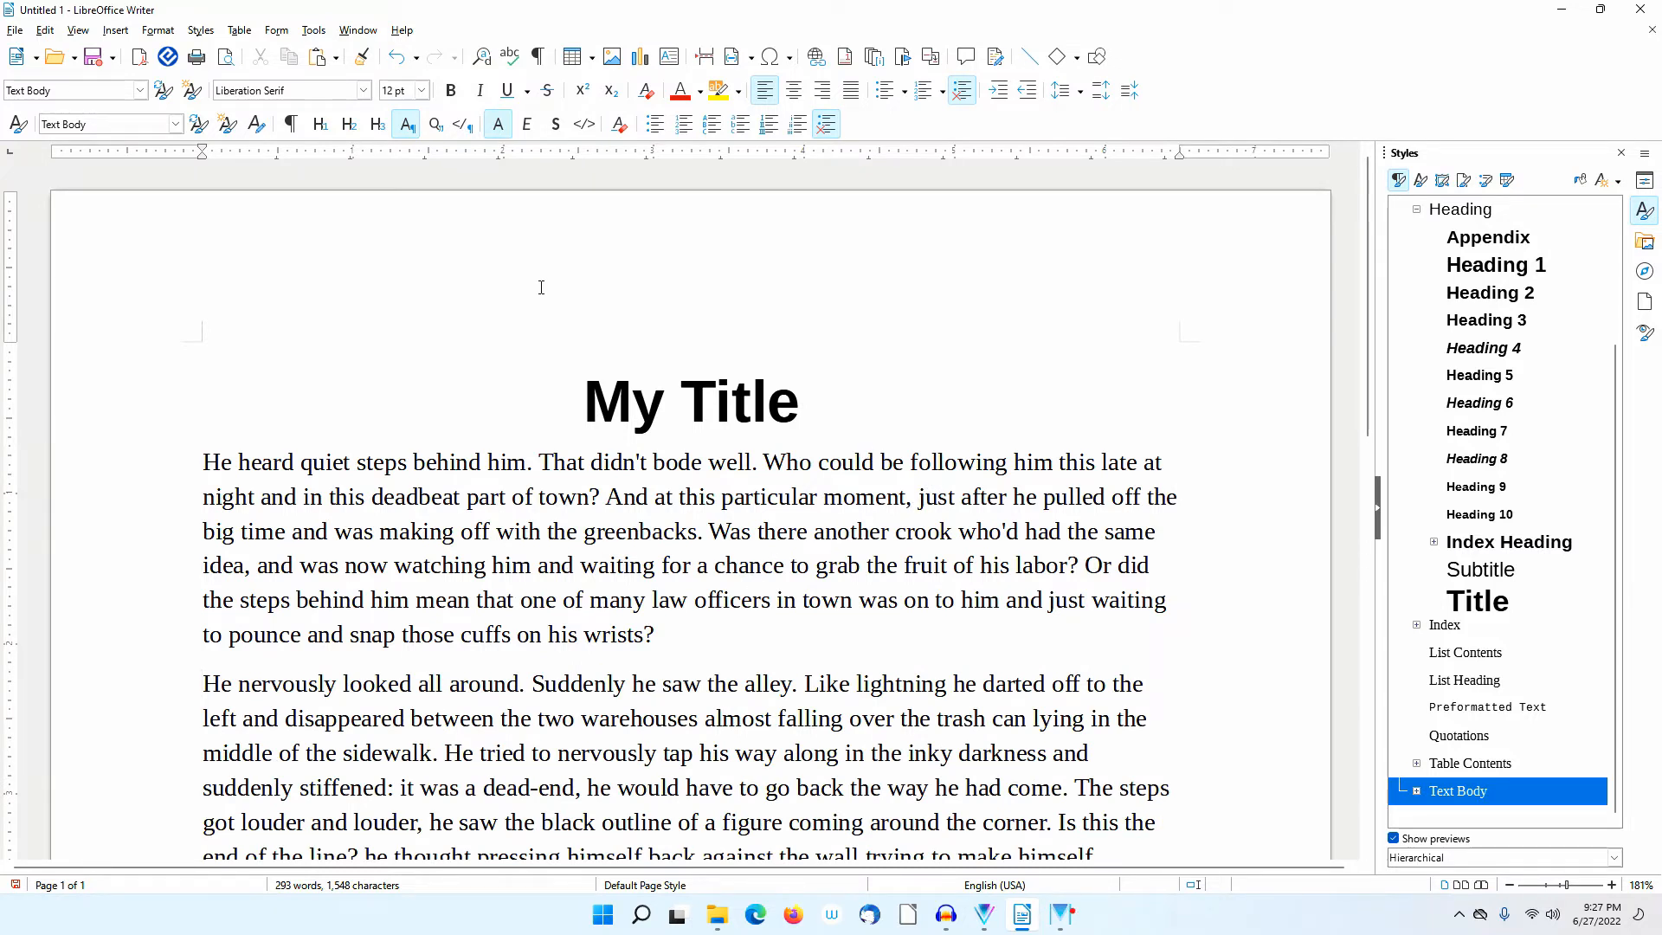
Step: Review the available style commands, and inspect the indent and spacing settings of the first body paragraph's Text Body style, cancelling the edit
{"action": "left_click", "coordinate": [198, 32]}
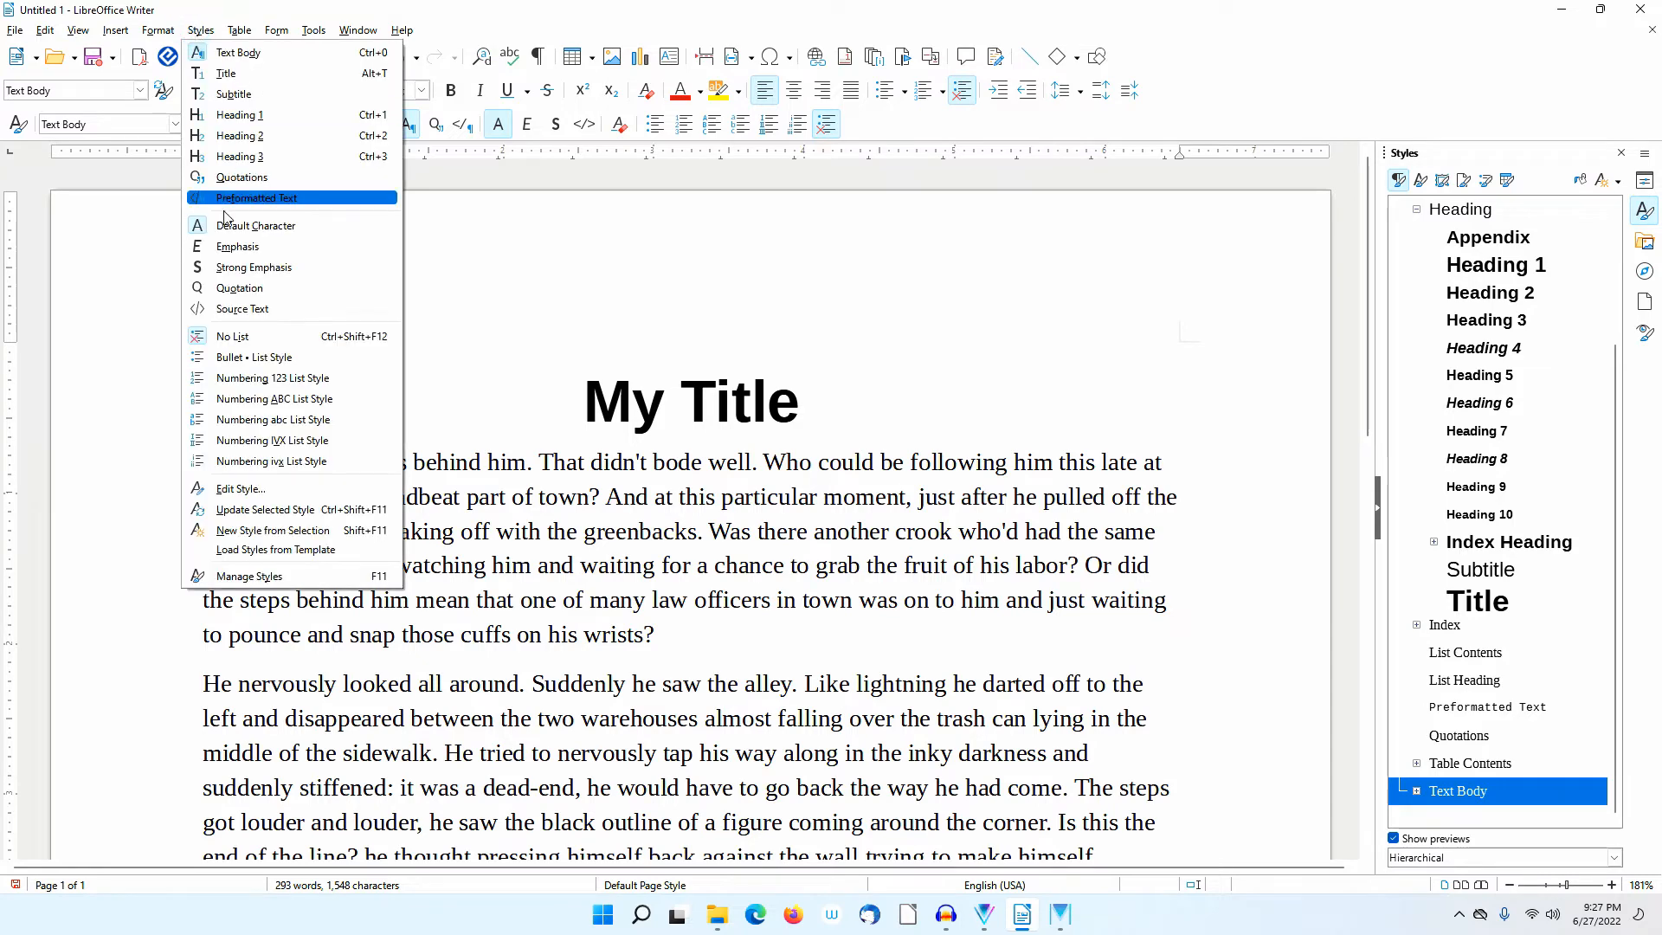
{"action": "left_click", "coordinate": [258, 576]}
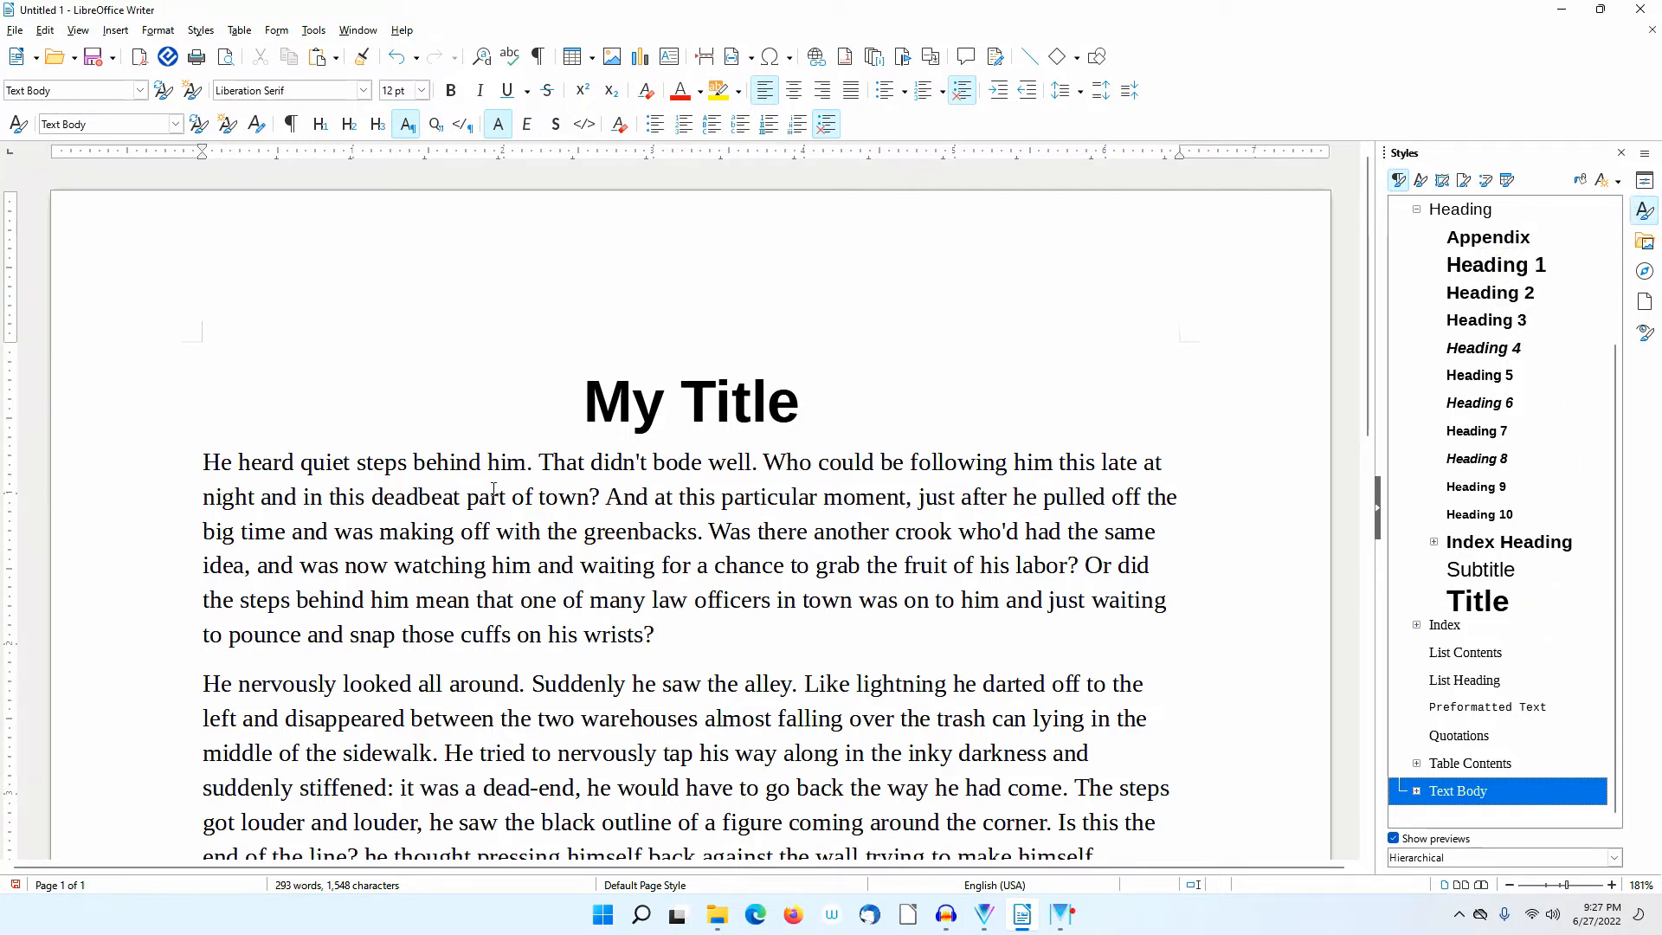
{"action": "right_click", "coordinate": [647, 535]}
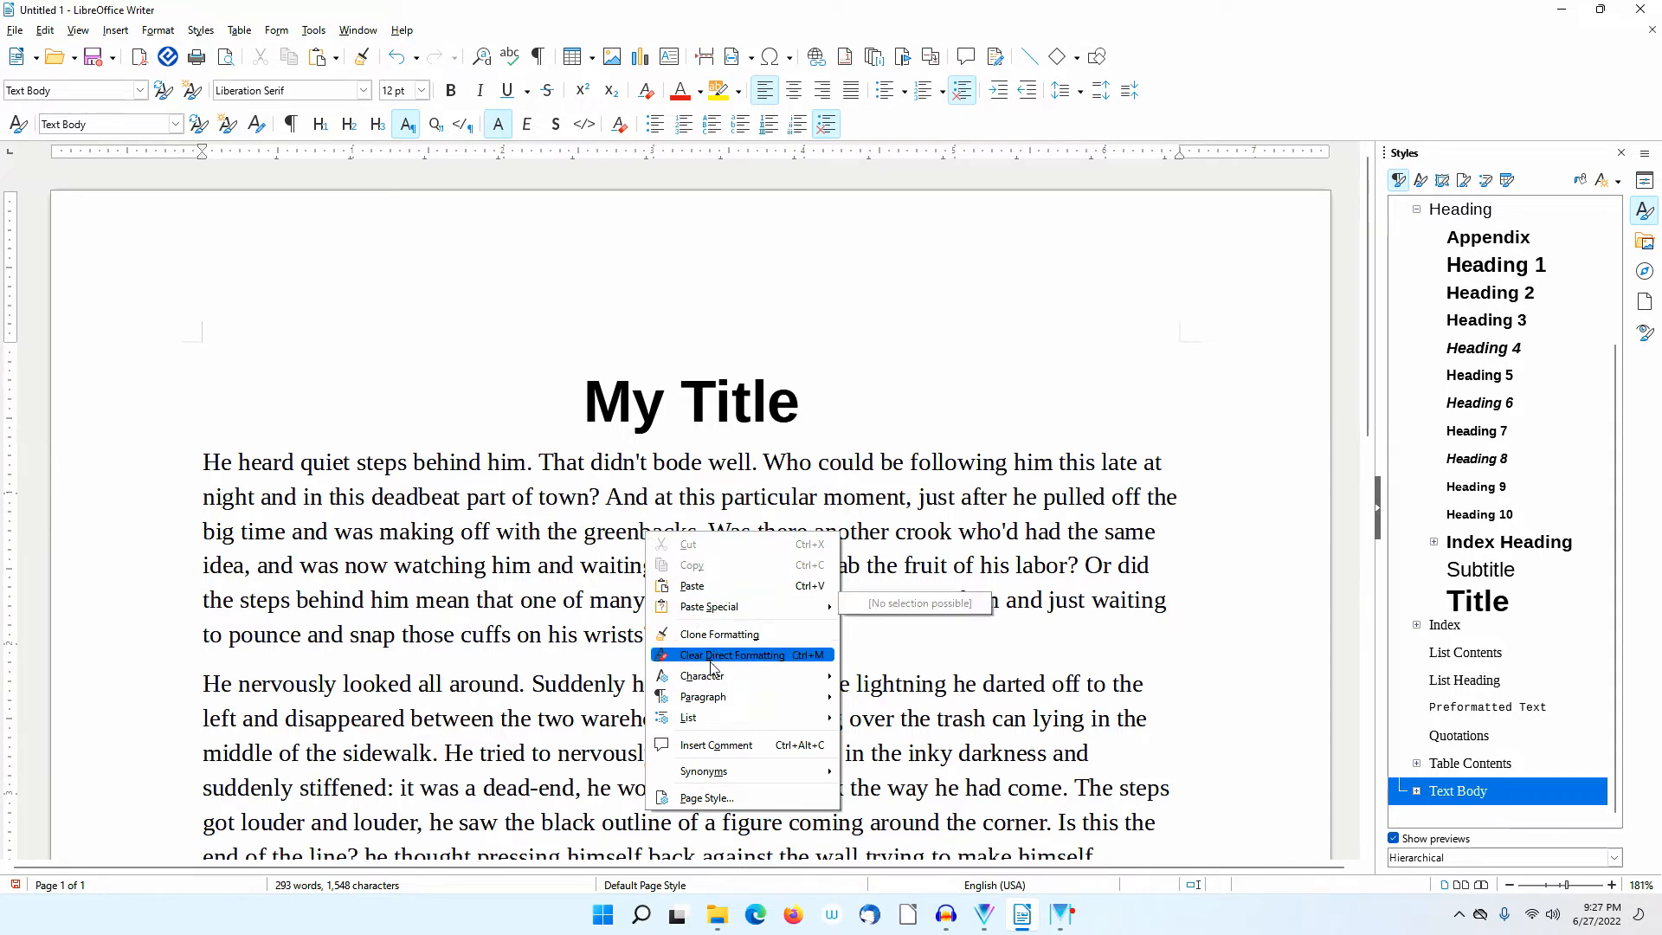
{"action": "mouse_move", "coordinate": [718, 705]}
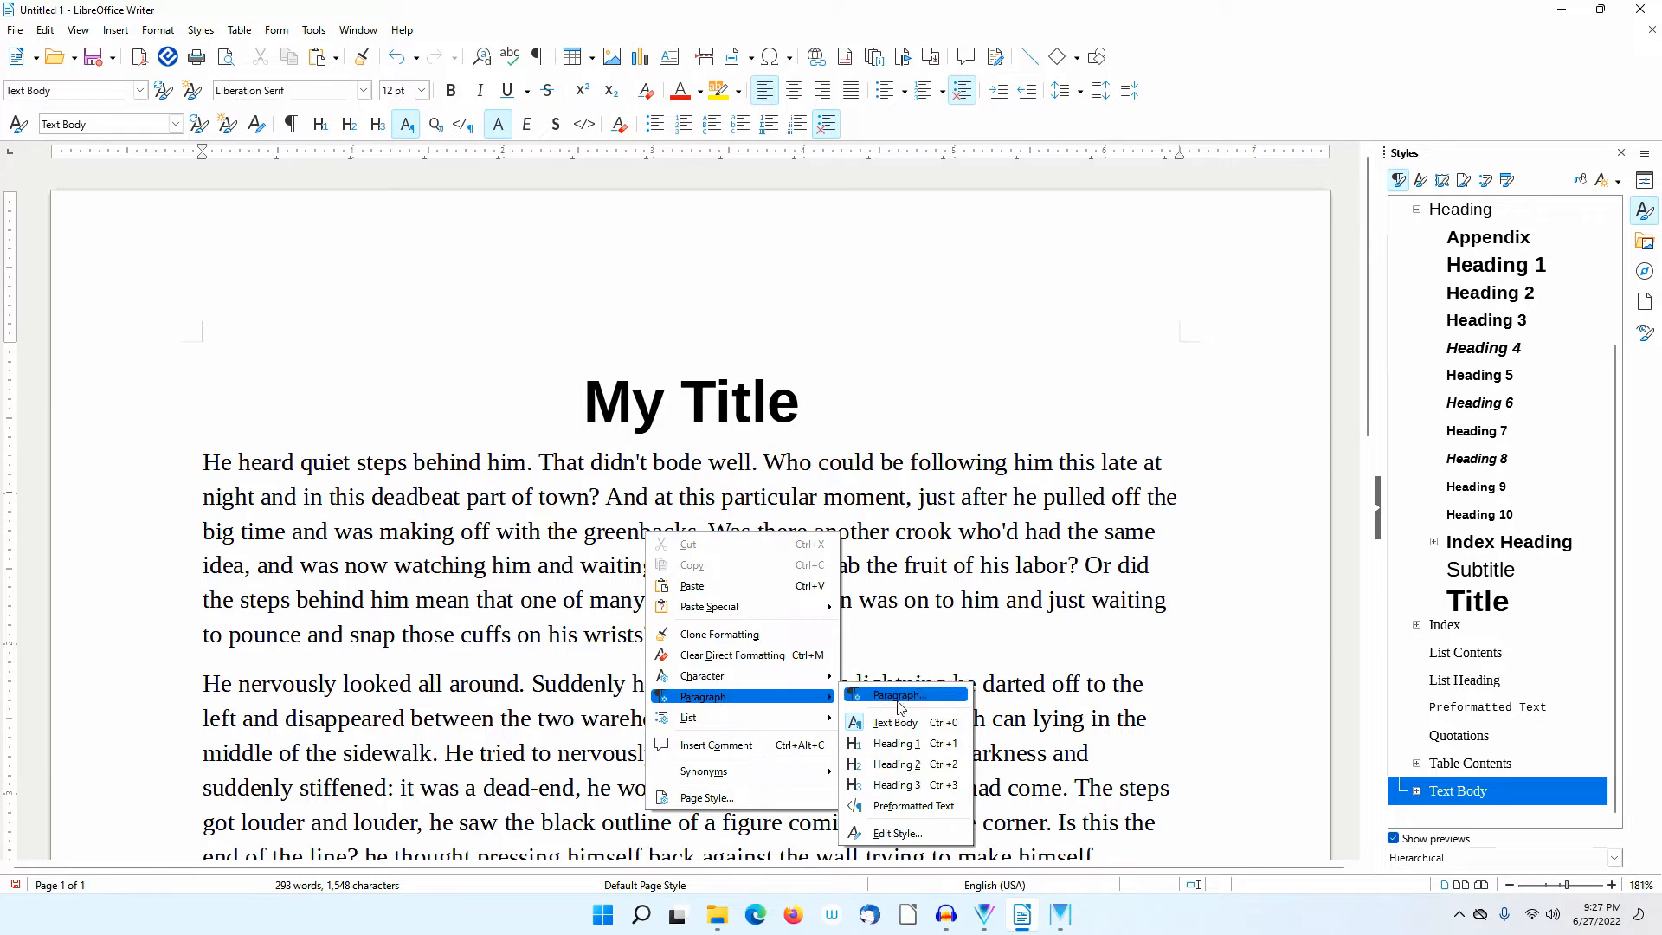
{"action": "left_click", "coordinate": [900, 834]}
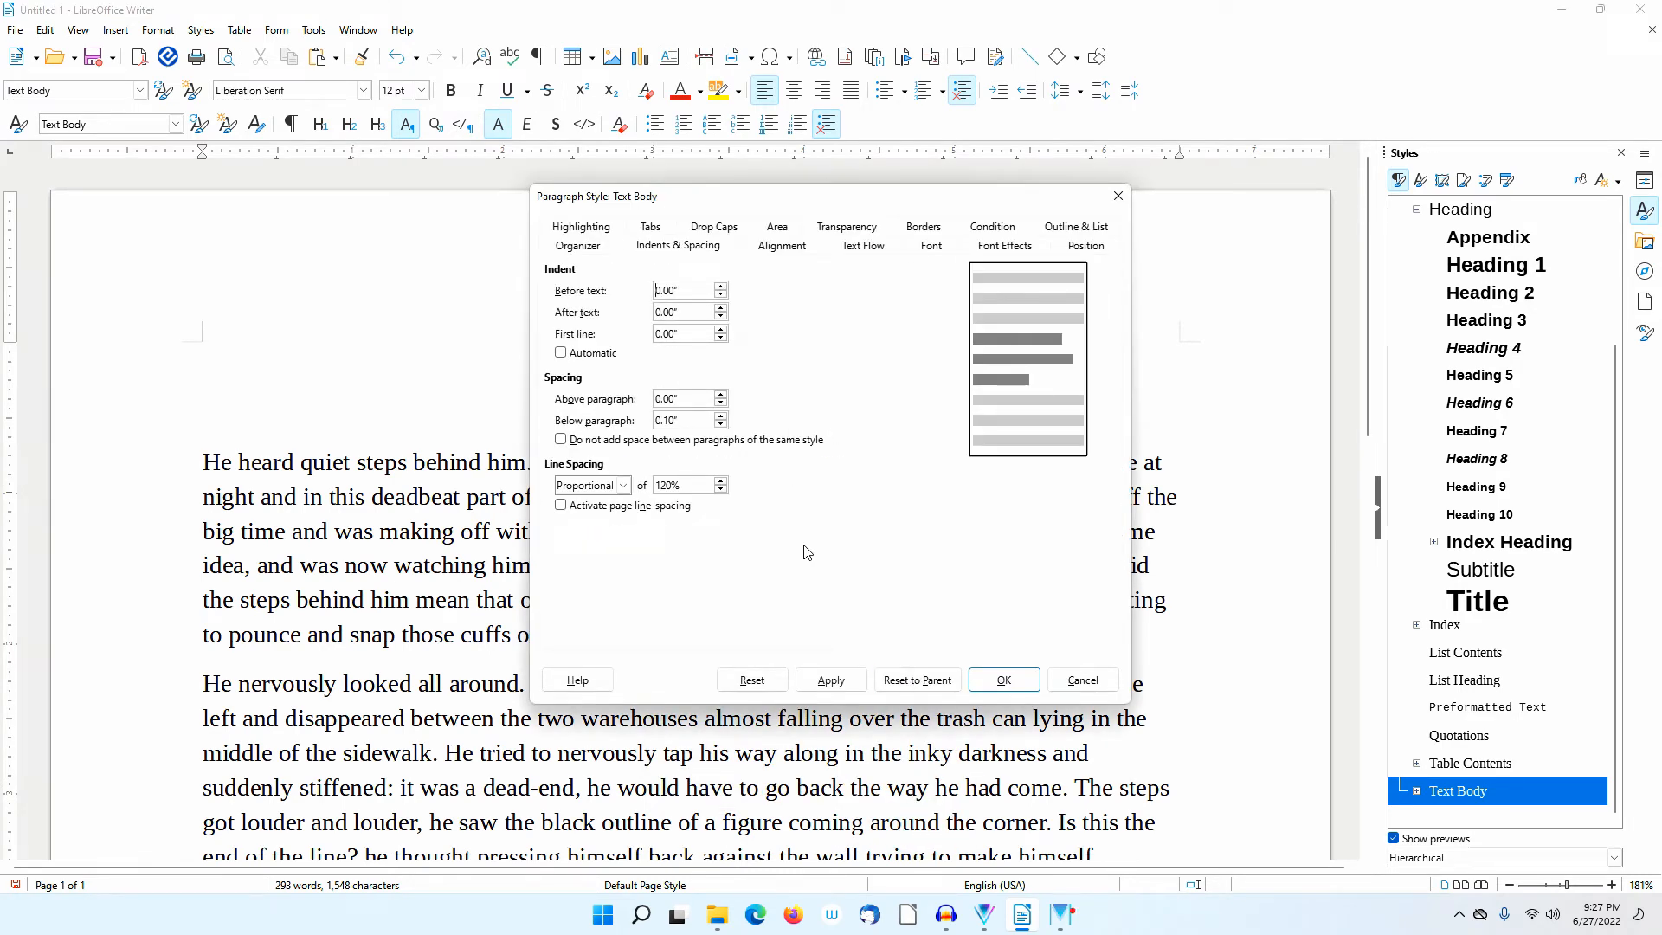
{"action": "left_click", "coordinate": [1078, 681]}
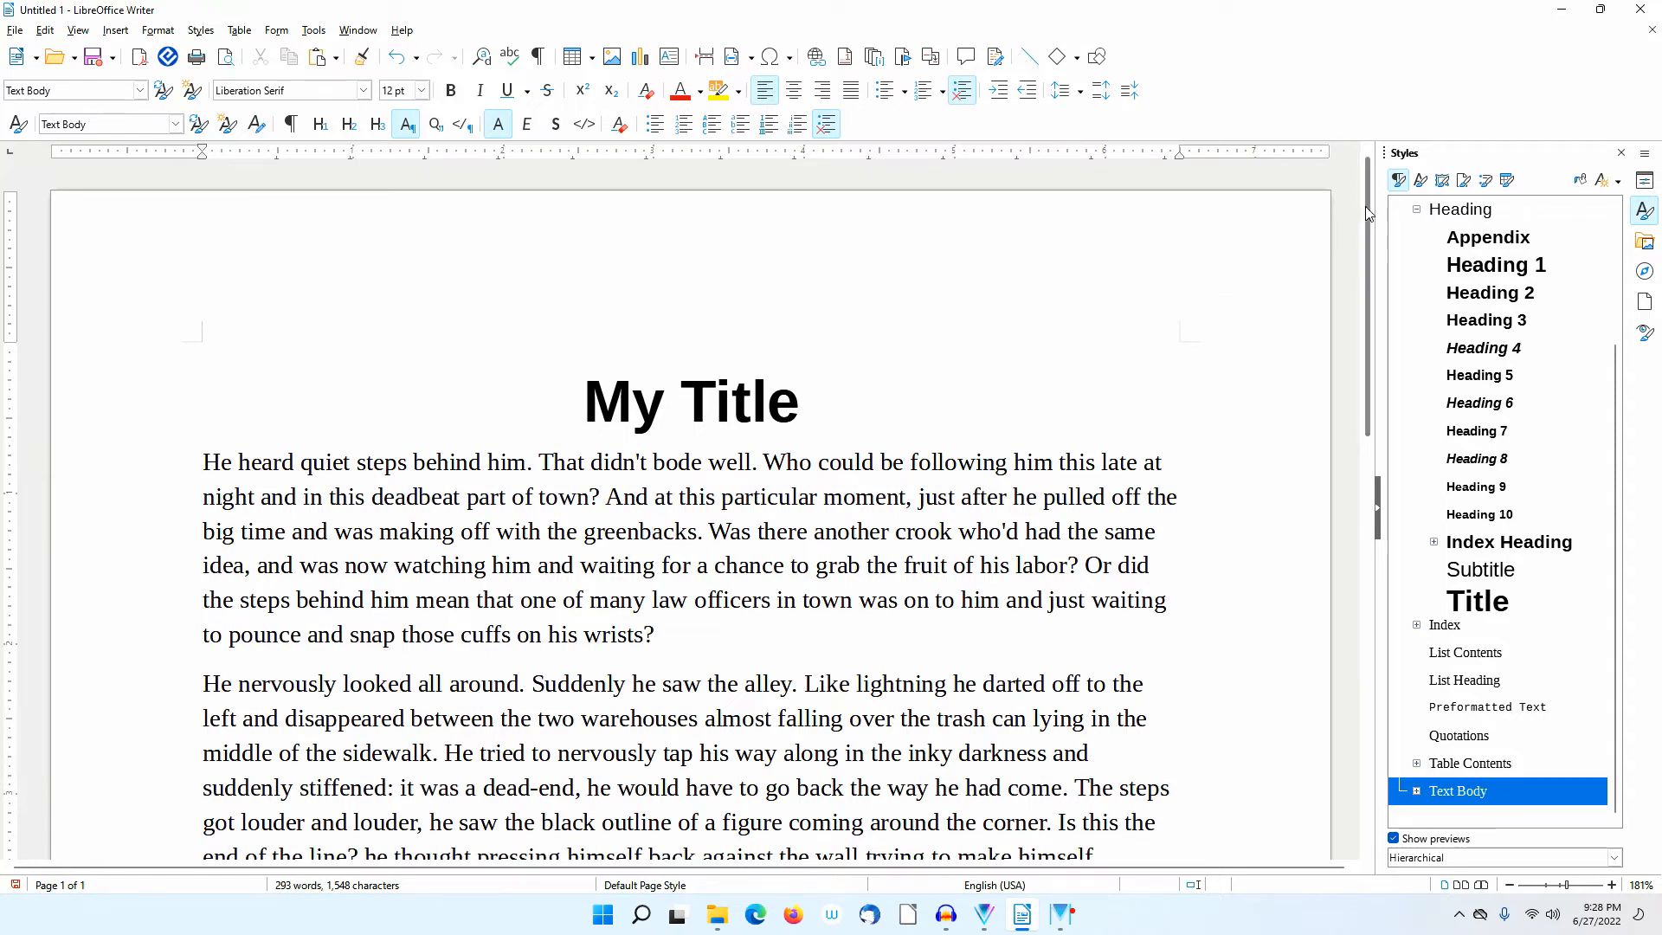
Step: Try the First Line Indent paragraph style on the first body paragraph, and reapply the Text Body style to it
{"action": "left_click", "coordinate": [1422, 182]}
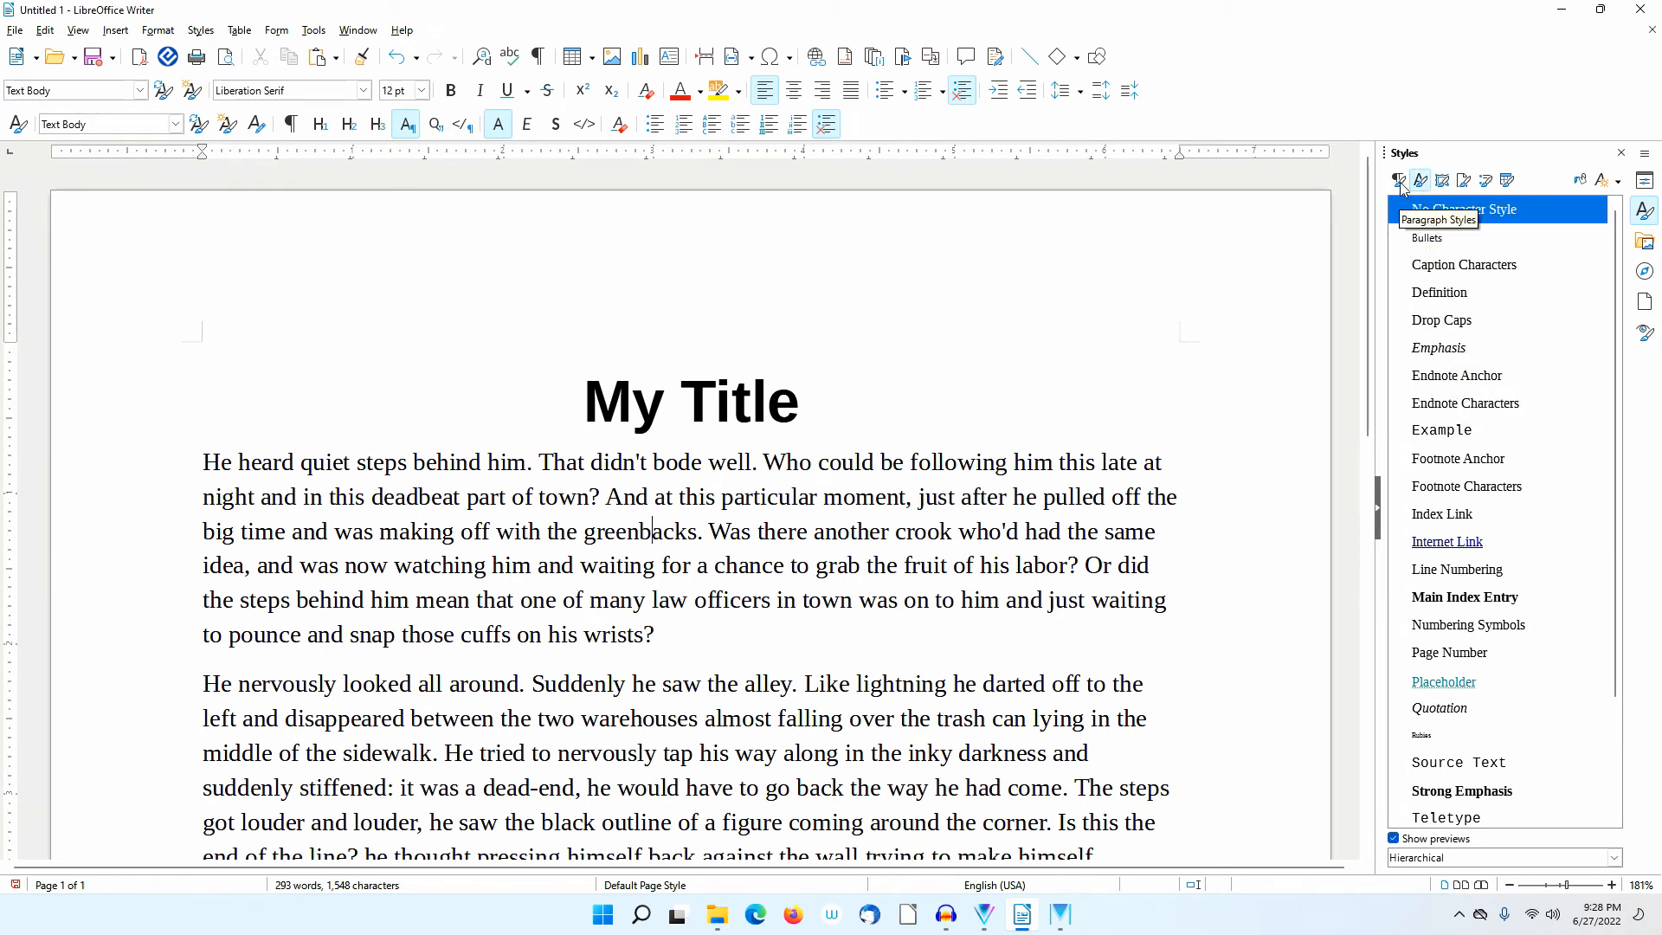
{"action": "left_click", "coordinate": [1399, 182]}
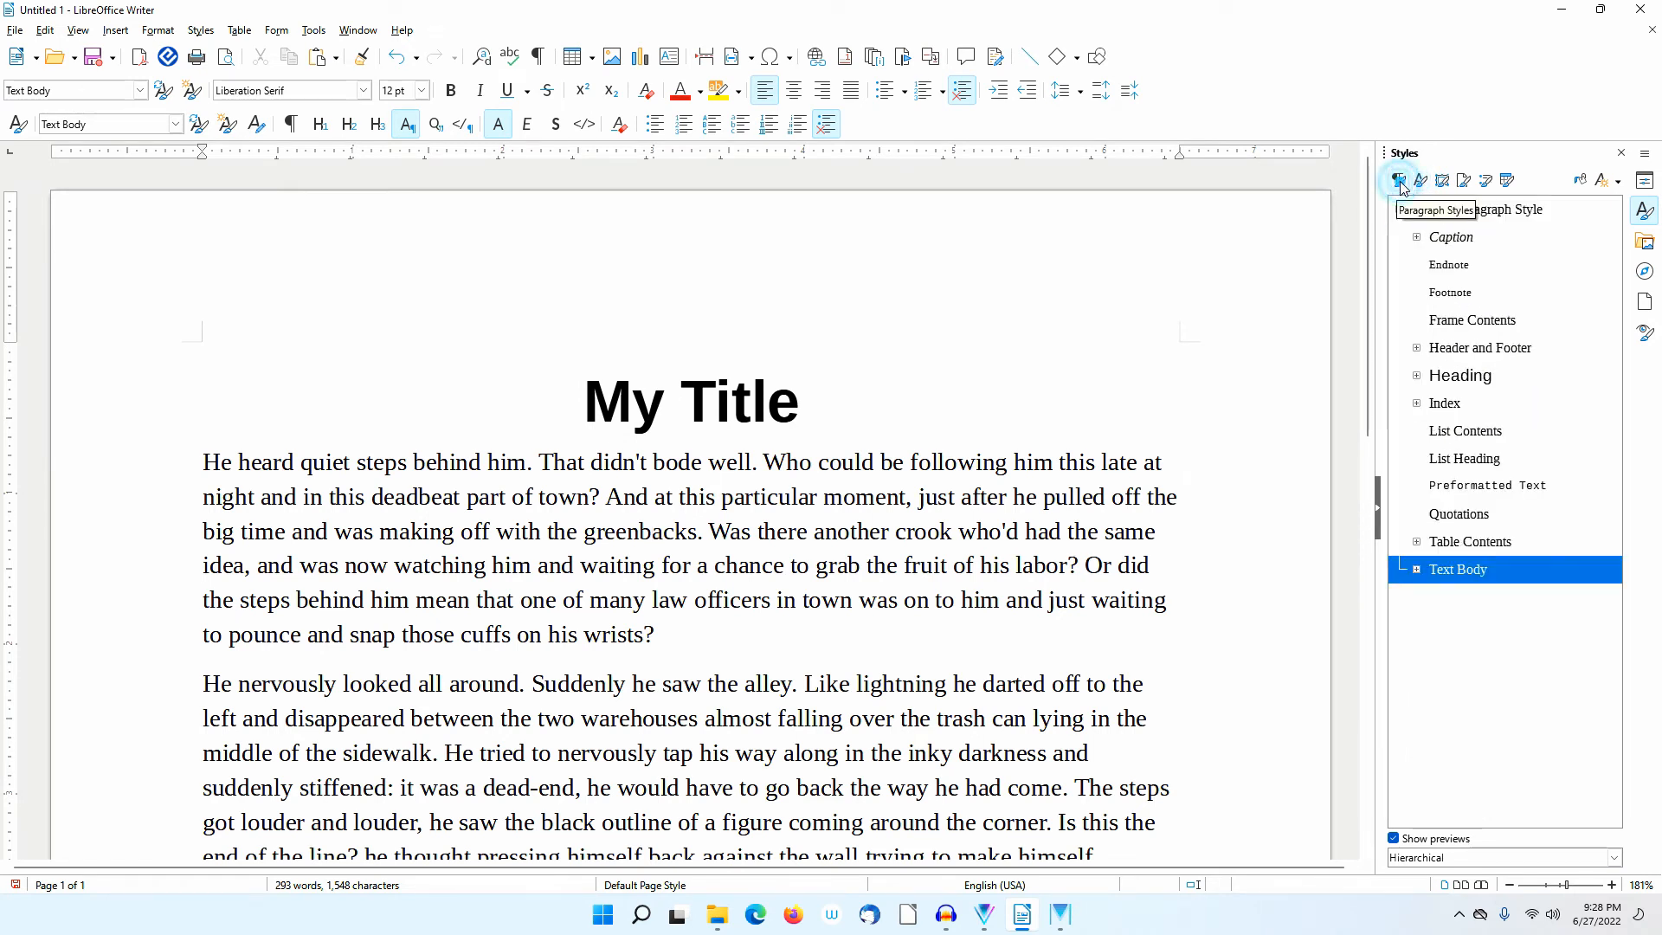
{"action": "left_click", "coordinate": [781, 529]}
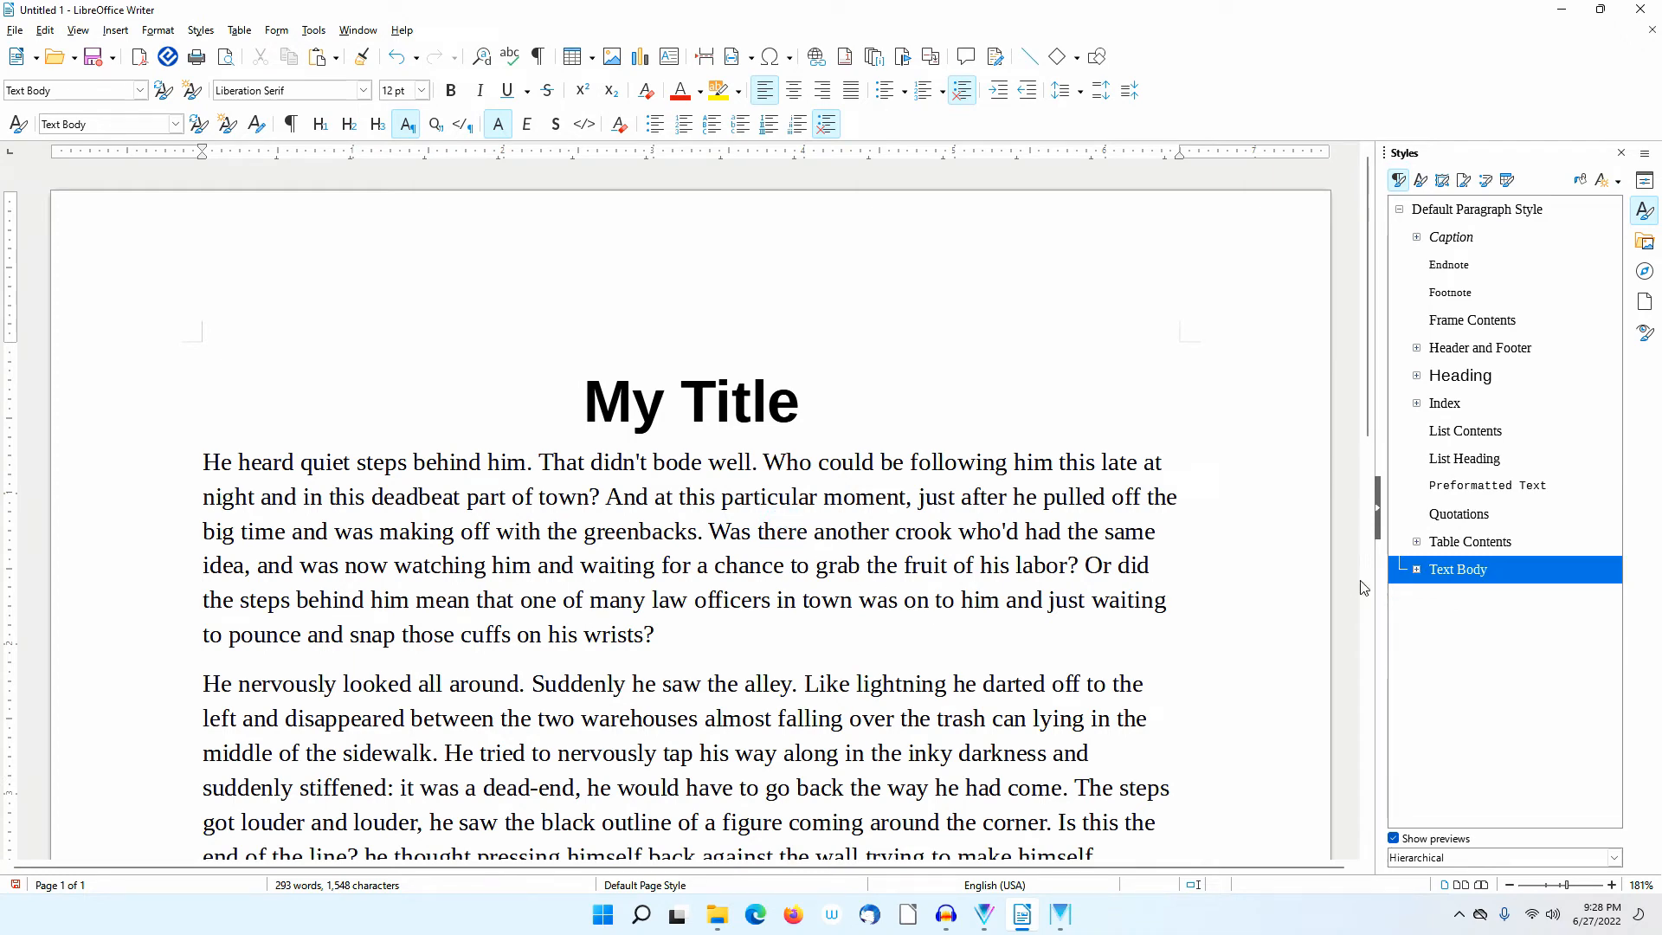
{"action": "left_click", "coordinate": [1419, 572]}
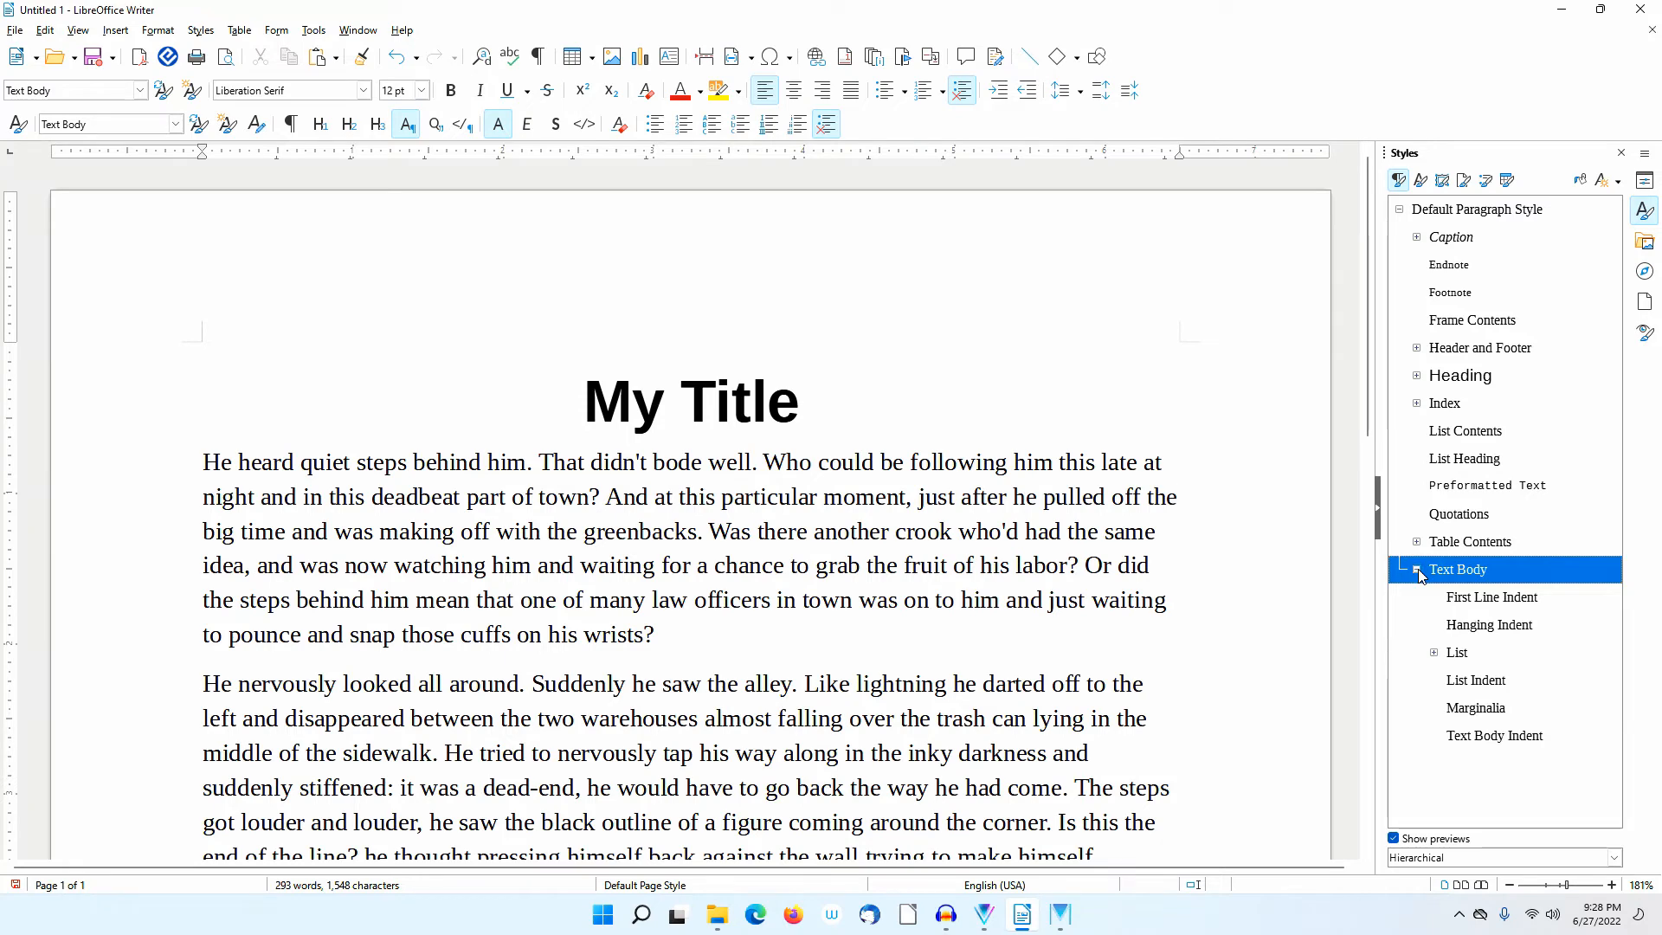
{"action": "double_click", "coordinate": [1493, 597]}
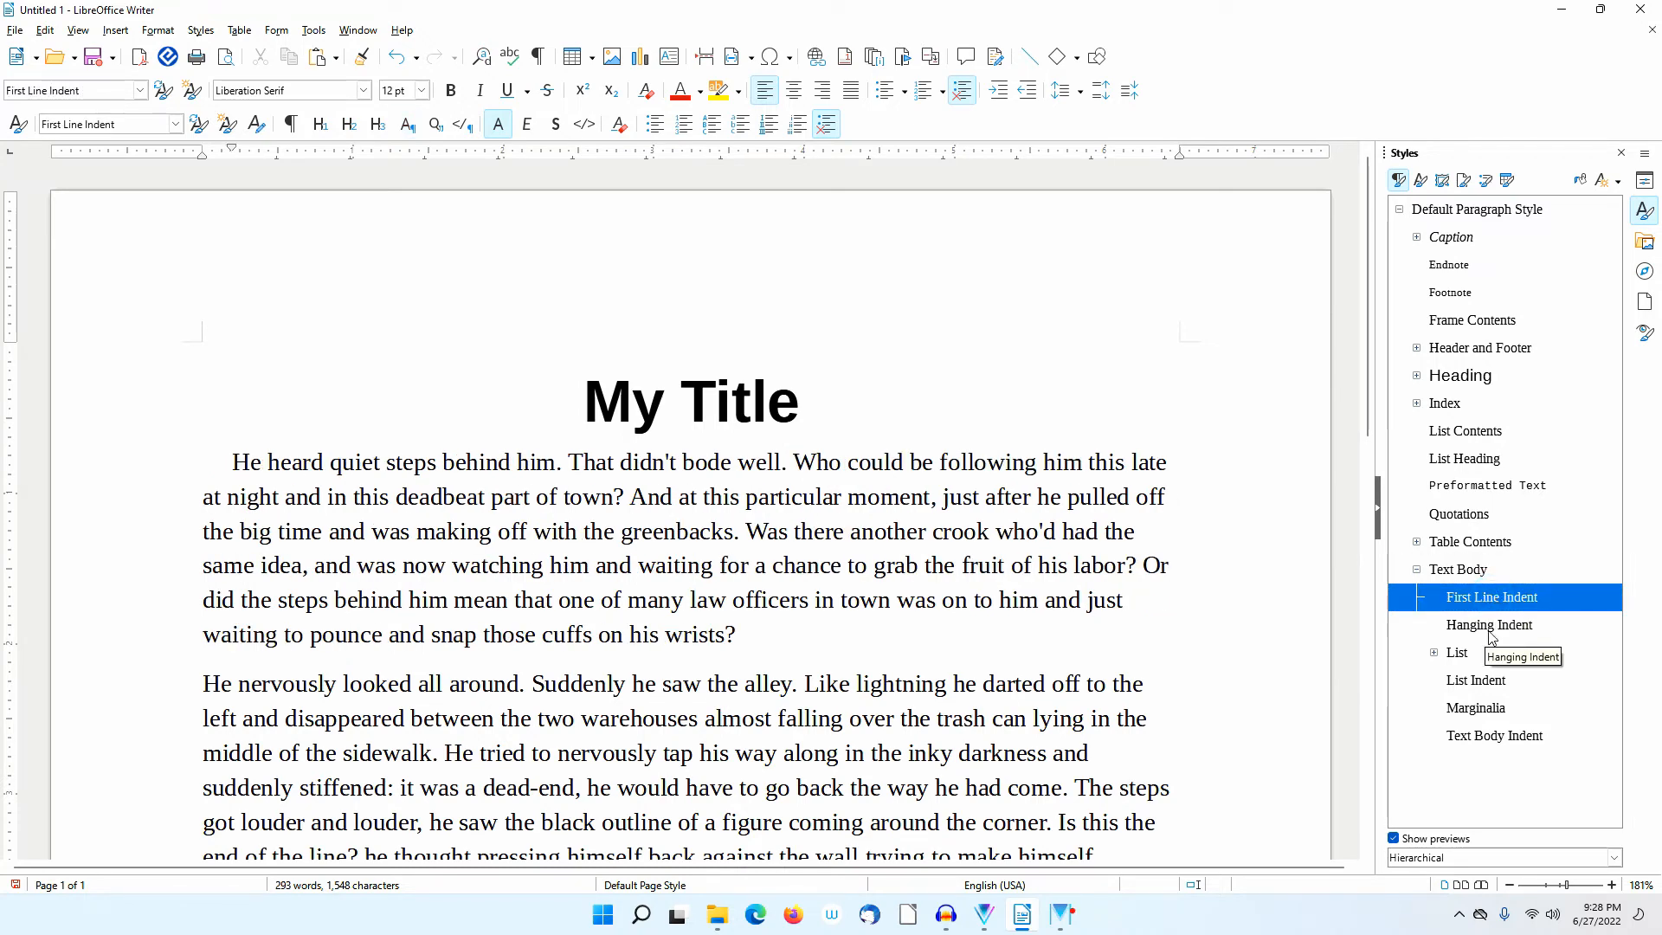
{"action": "double_click", "coordinate": [1458, 569]}
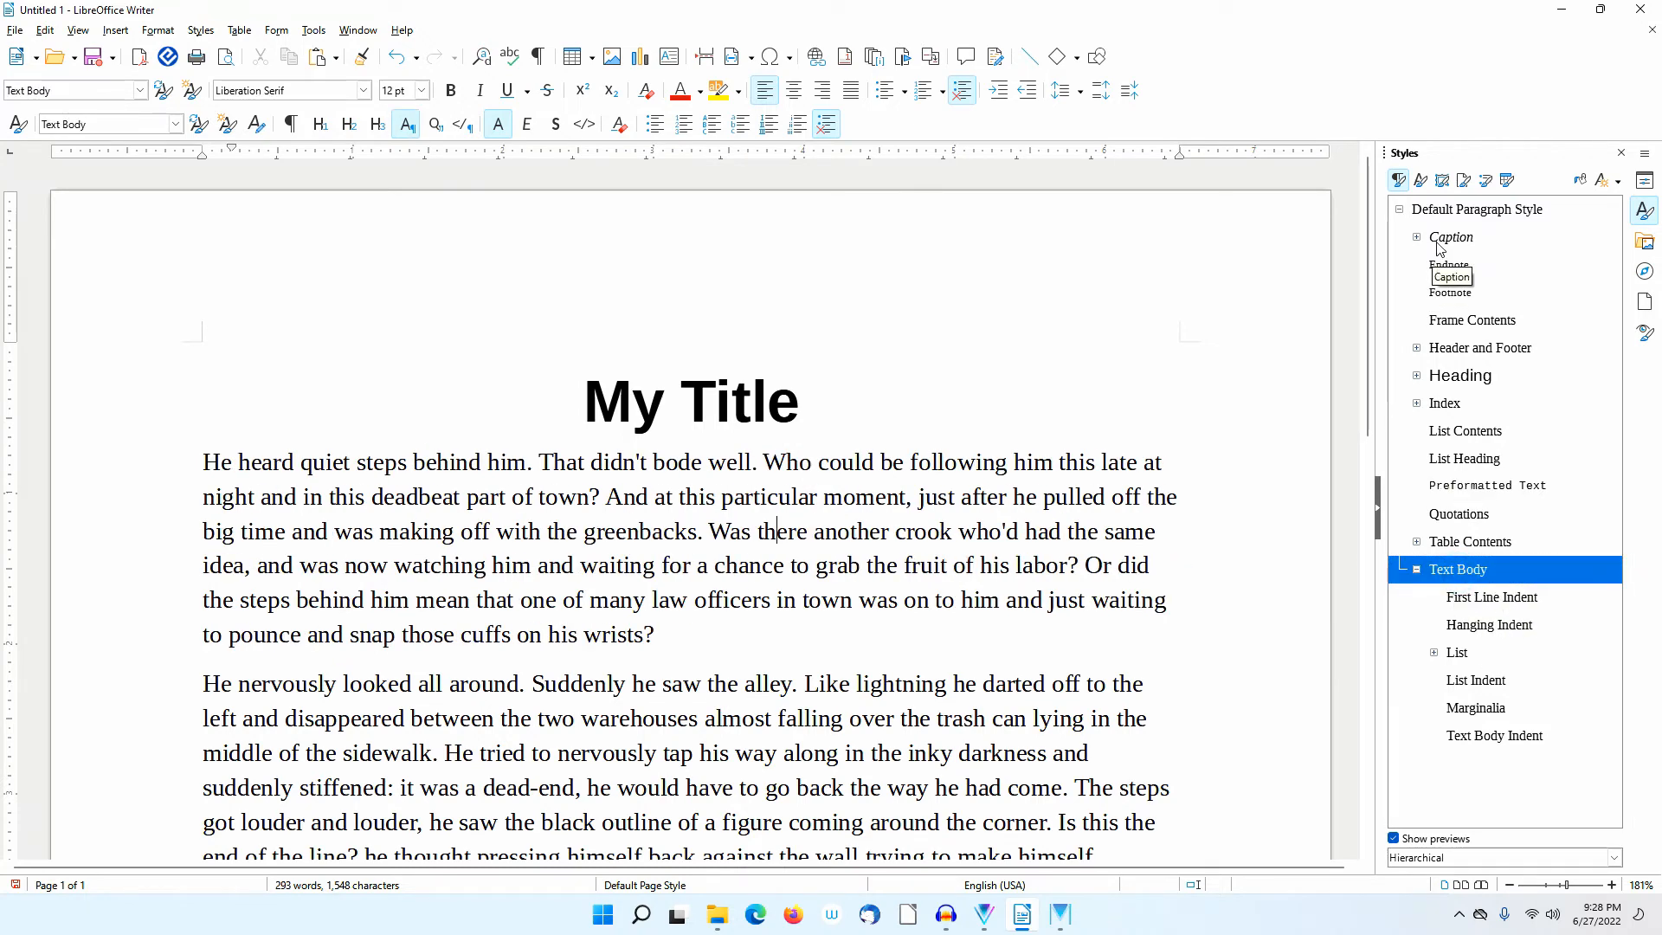
Step: Apply the Emphasis character style to the word "Who" in the first body paragraph, and replace it with Strong Emphasis
{"action": "left_click", "coordinate": [1420, 180]}
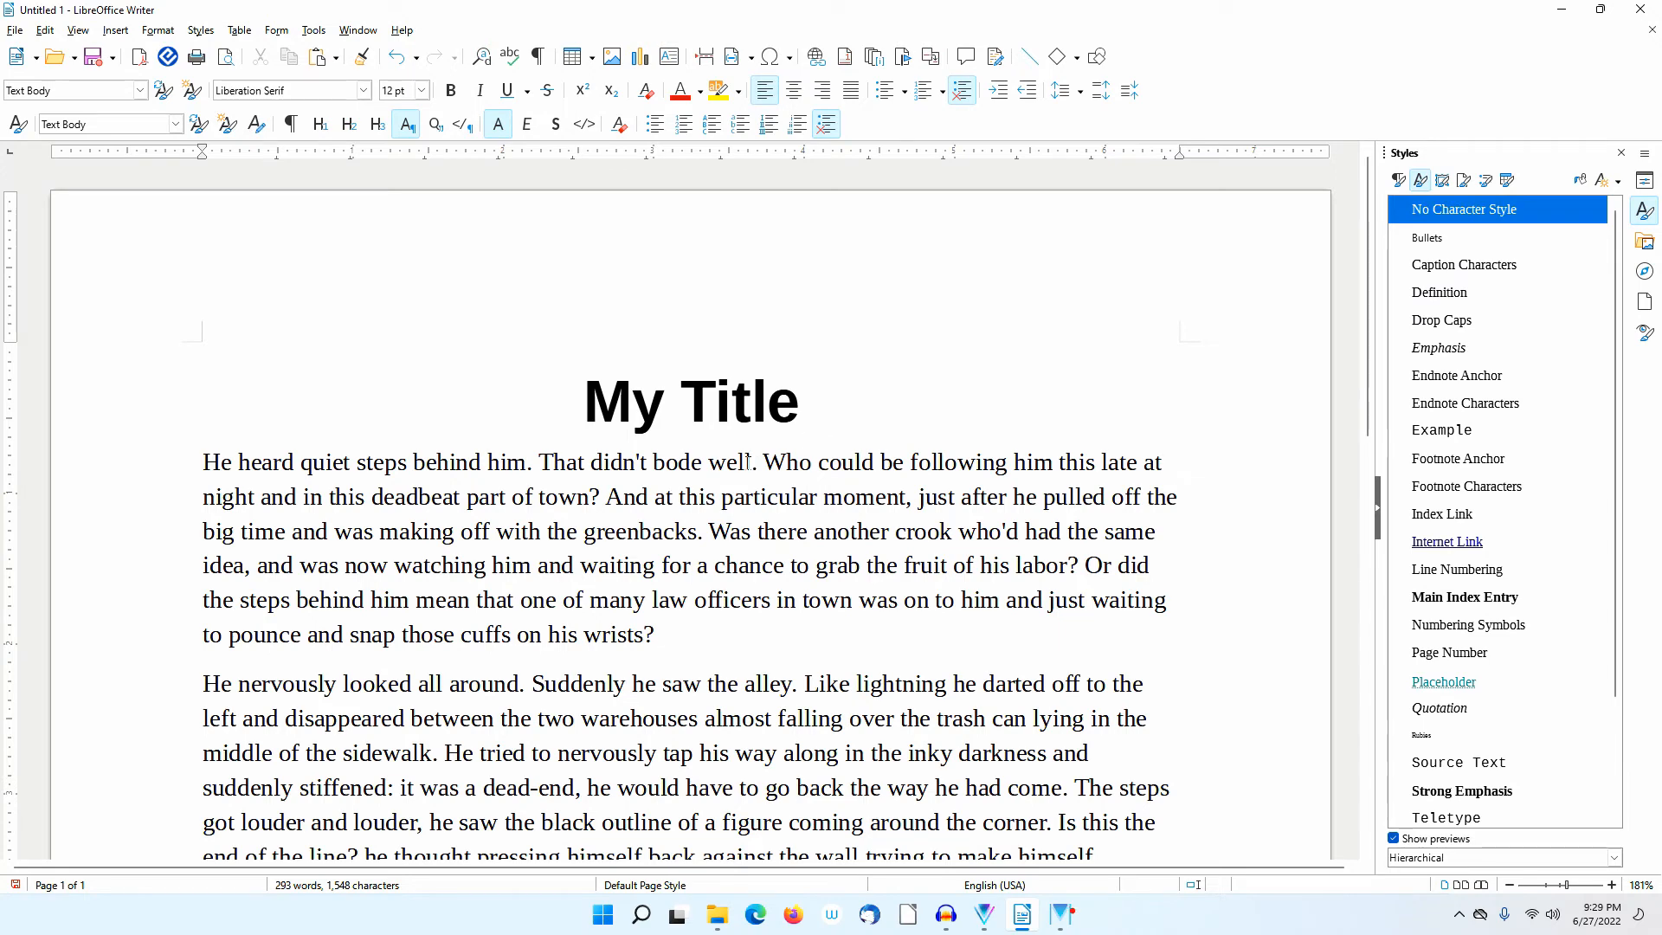
{"action": "left_click_drag", "start_coordinate": [764, 461], "coordinate": [808, 465]}
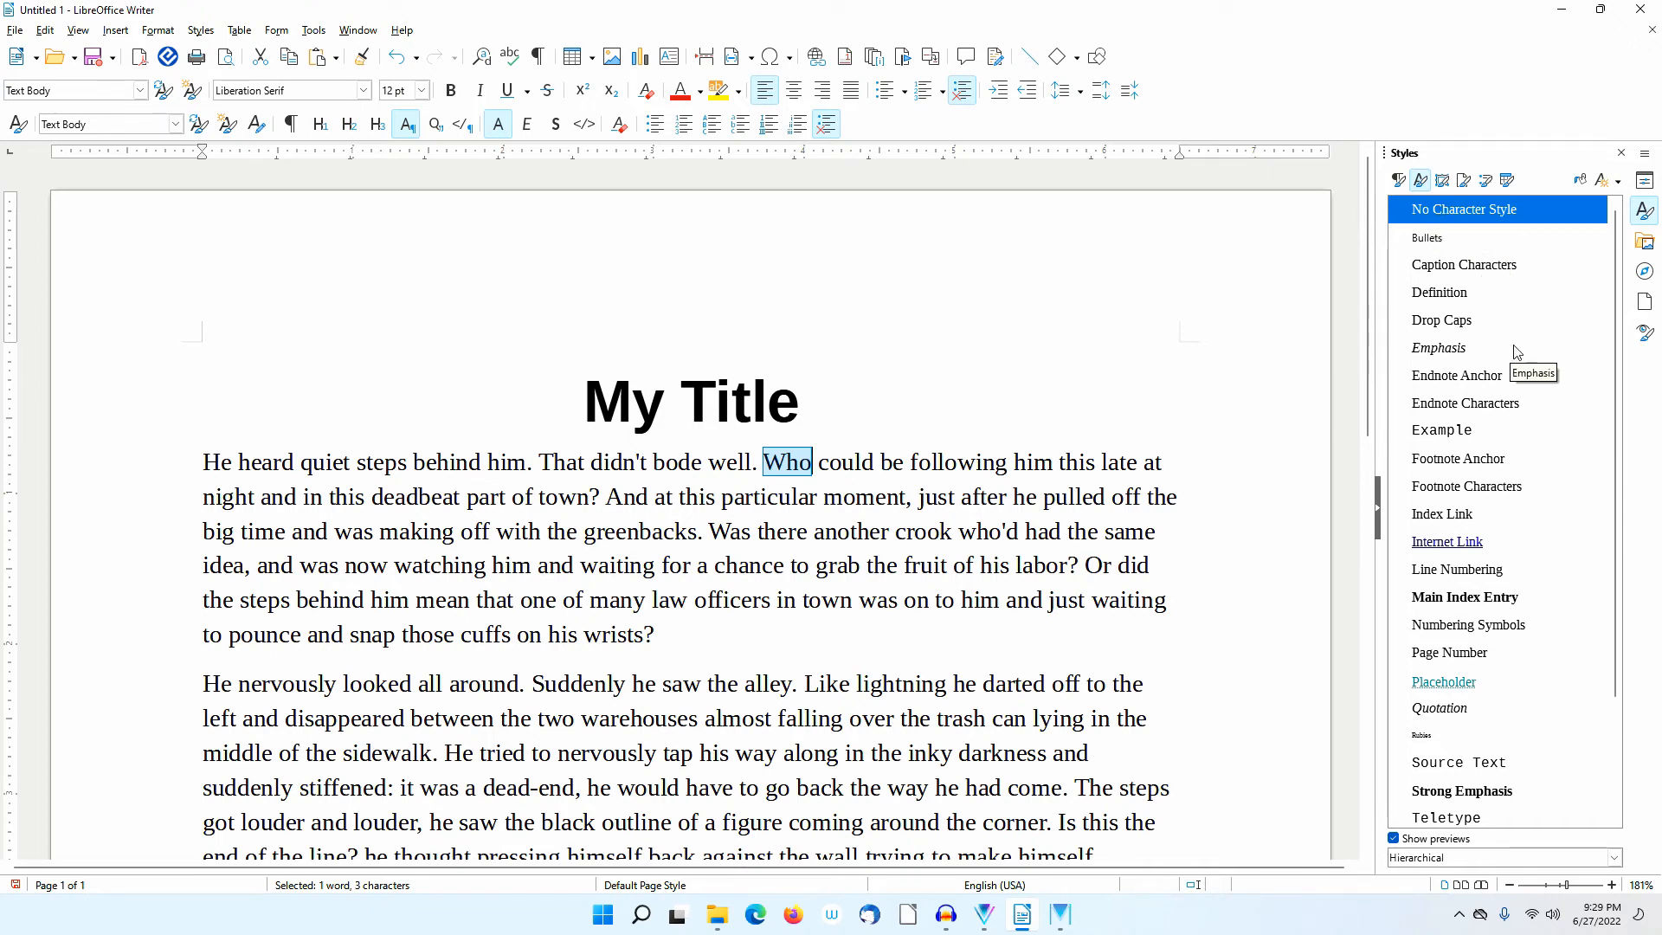
{"action": "double_click", "coordinate": [1451, 349]}
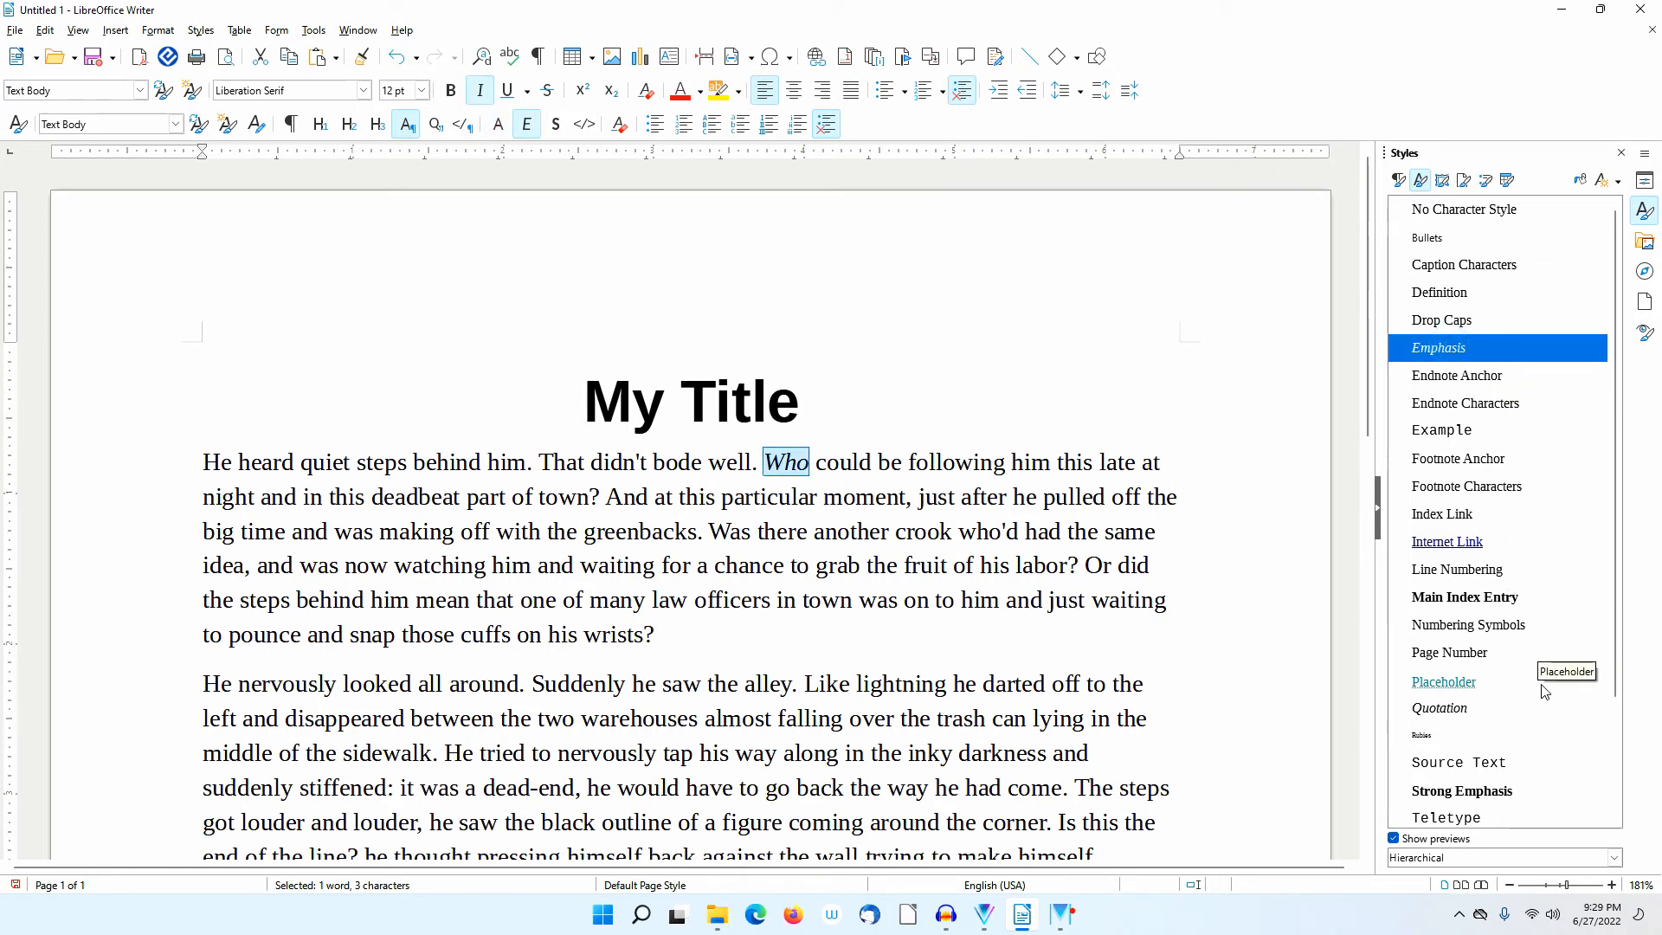
{"action": "double_click", "coordinate": [1483, 796]}
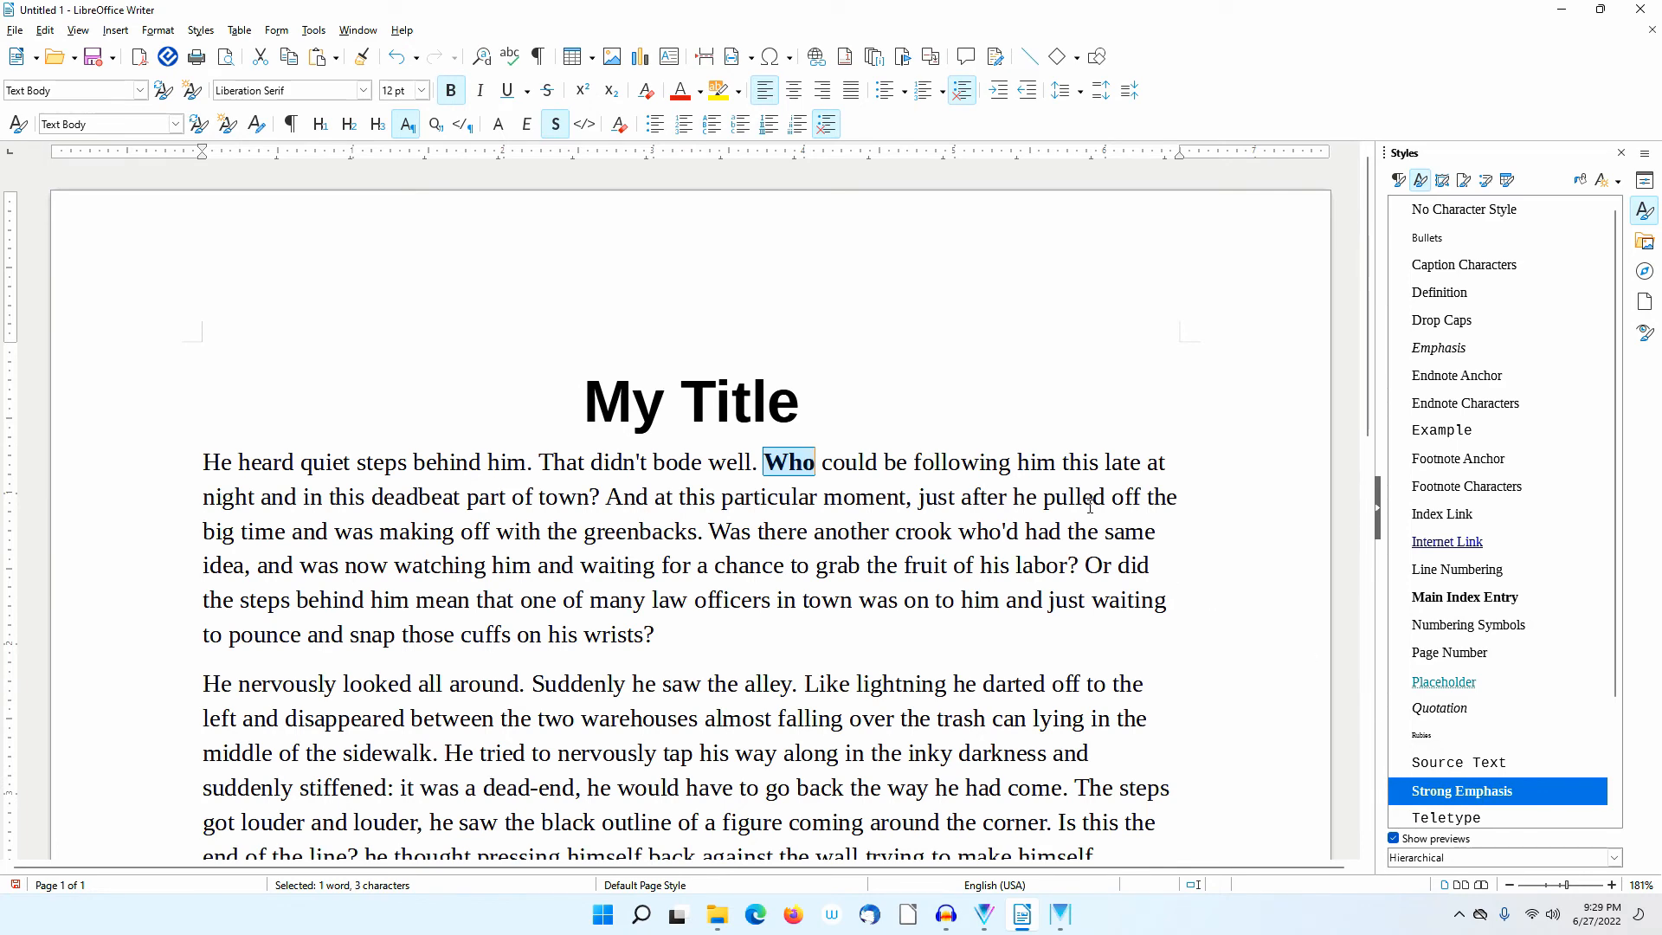
{"action": "left_click", "coordinate": [861, 470]}
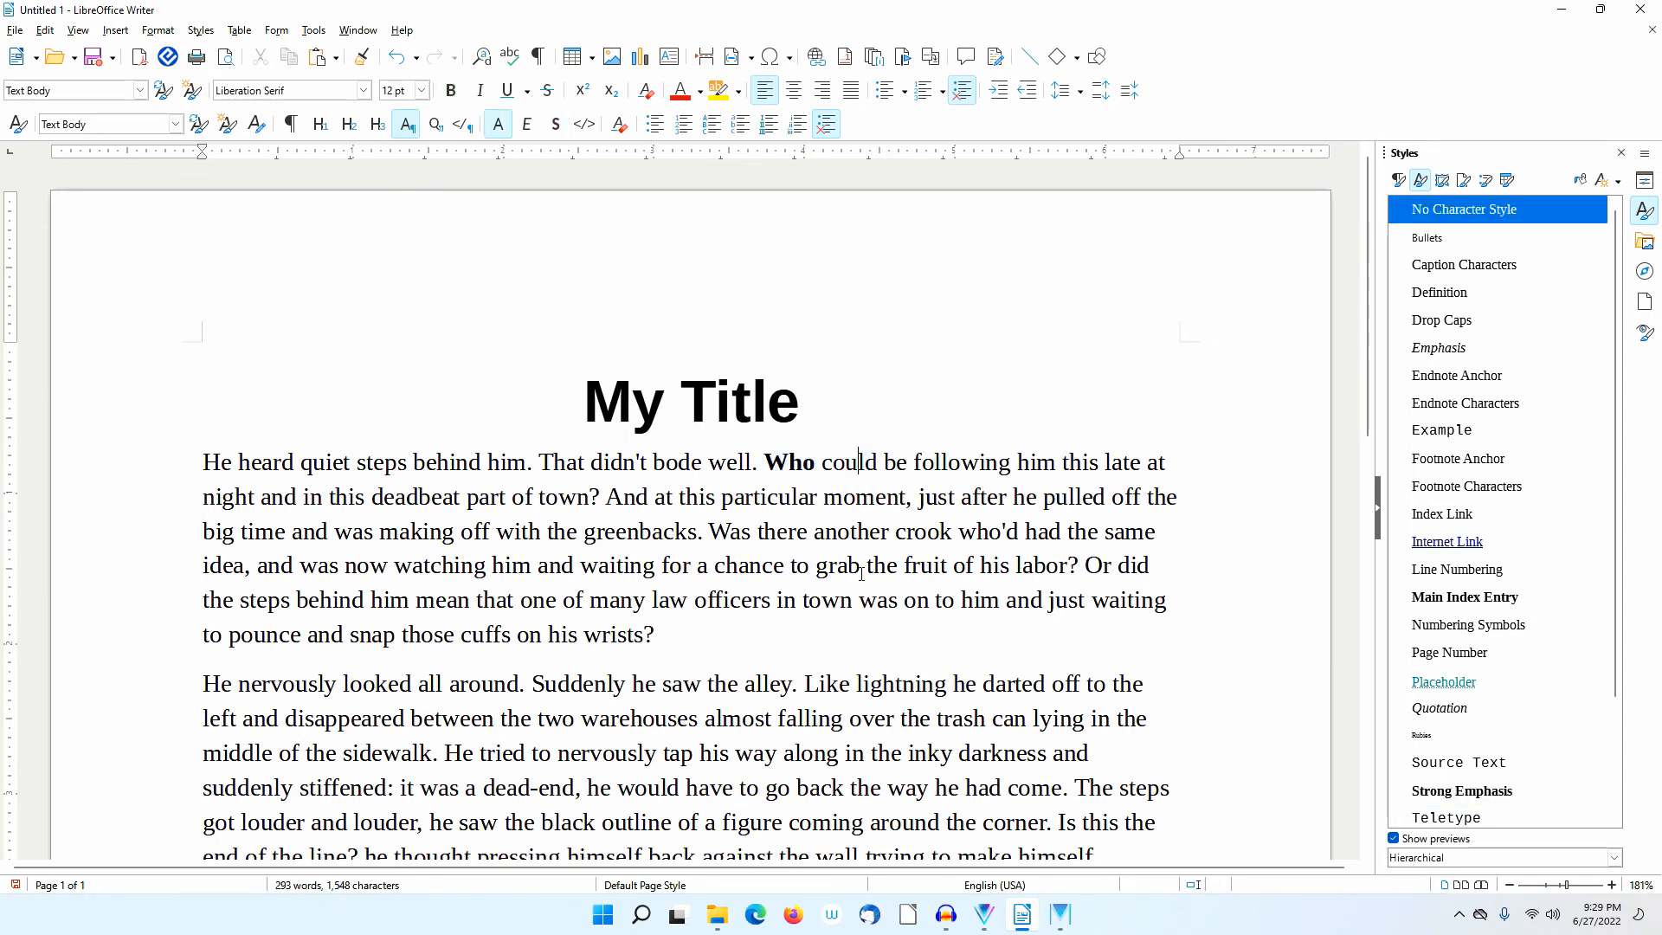